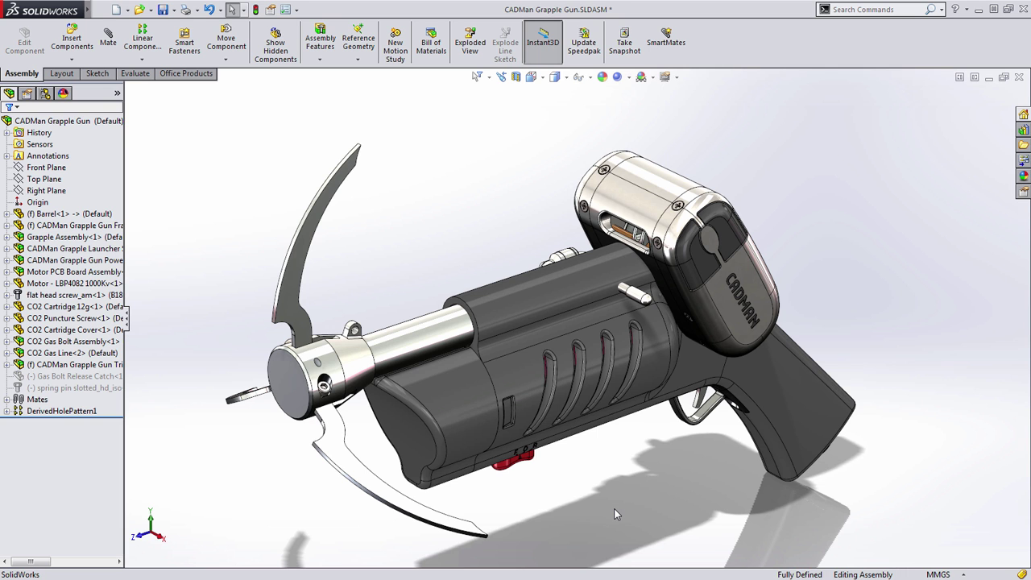
Switch the grapple gun assembly to the Transparent Bodies display state.
{"action": "middle_click_drag", "start_coordinate": [615, 514], "coordinate": [585, 472]}
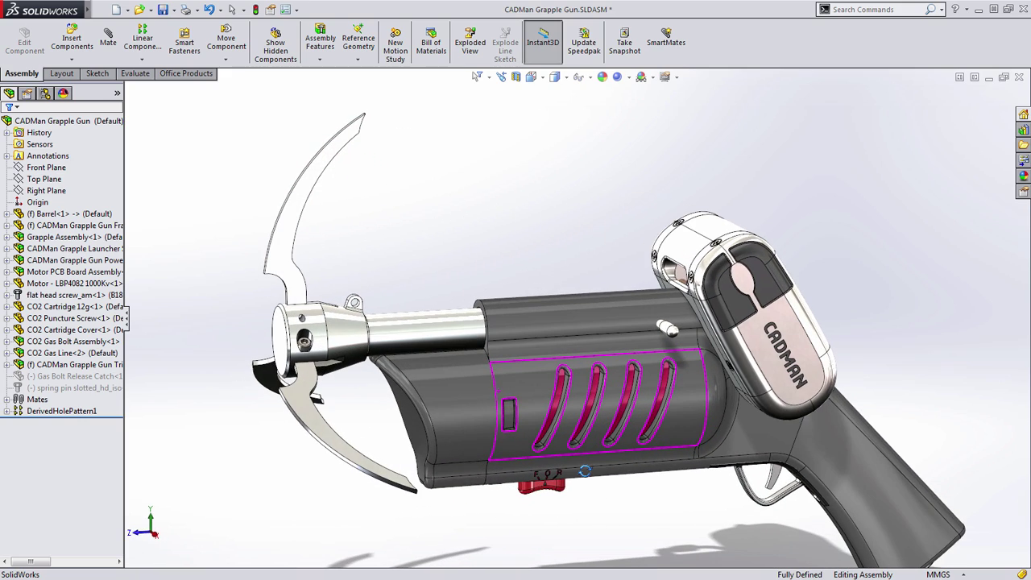
{"action": "middle_click_drag", "start_coordinate": [631, 521], "coordinate": [620, 502], "text": "ctrl"}
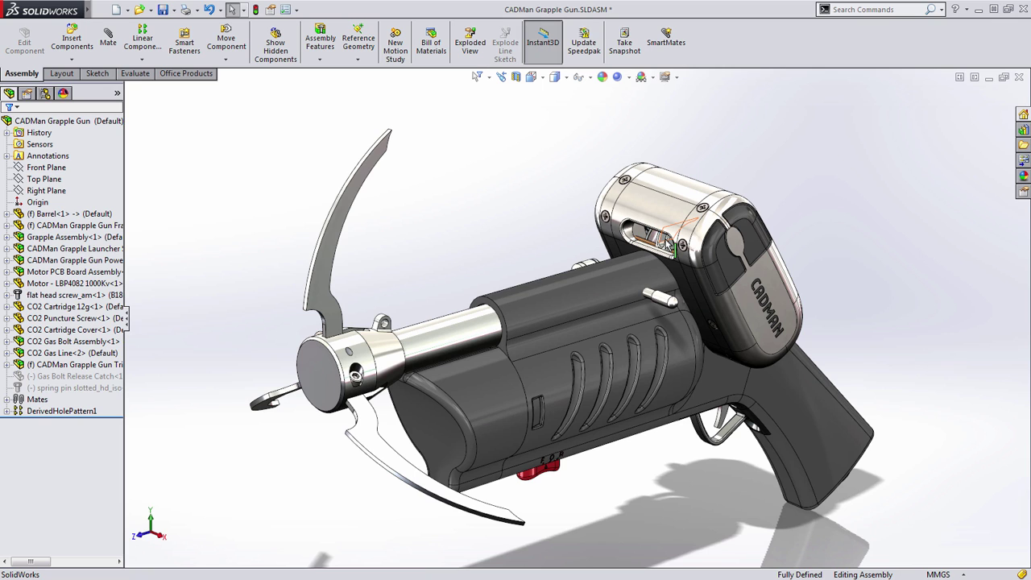
{"action": "right_click", "coordinate": [121, 94]}
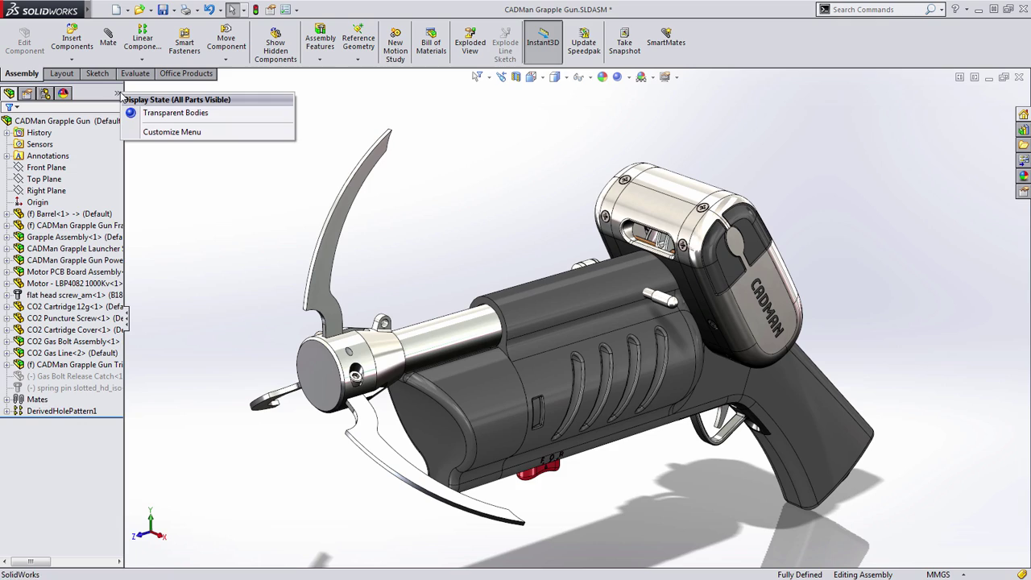
{"action": "left_click", "coordinate": [157, 114]}
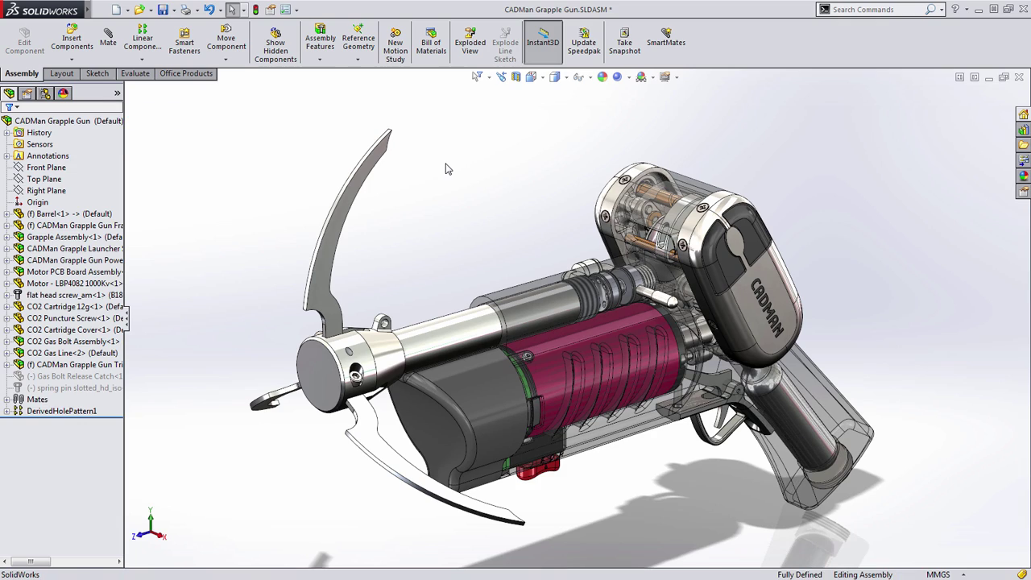
Examine the spool mechanism and gears inside the transparent housing up close from several angles.
{"action": "middle_click_drag", "start_coordinate": [494, 200], "coordinate": [666, 268]}
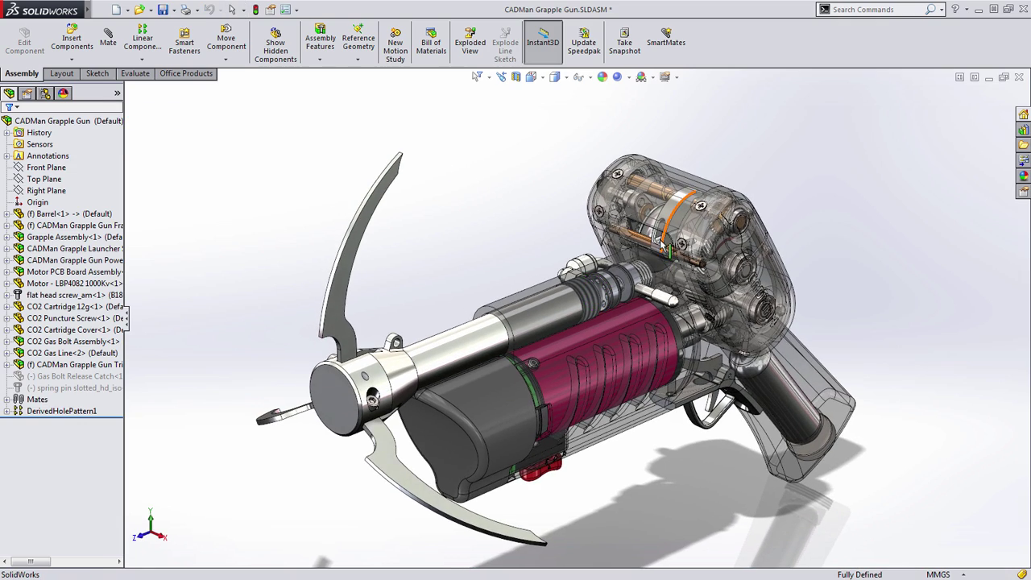
{"action": "scroll", "coordinate": [608, 274], "scroll_direction": "down", "scroll_amount": 10}
{"action": "scroll", "coordinate": [607, 275], "scroll_direction": "up", "scroll_amount": 10}
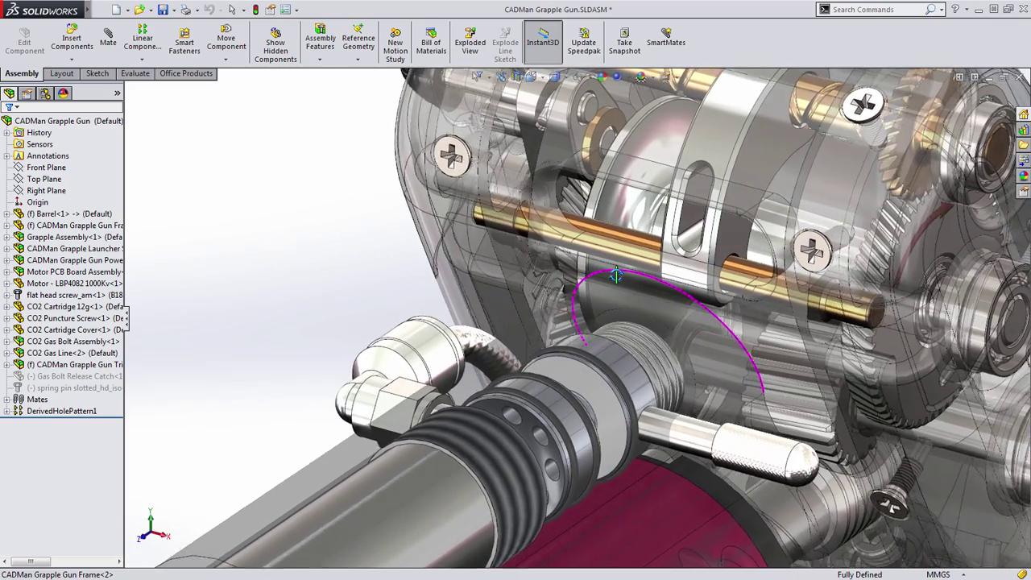
{"action": "scroll", "coordinate": [605, 301], "scroll_direction": "up", "scroll_amount": 5}
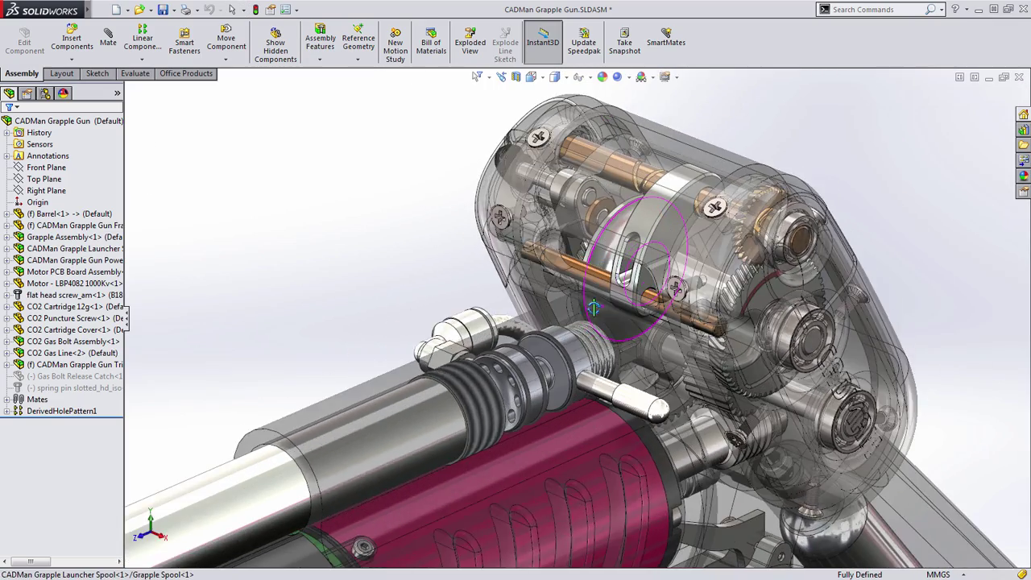
{"action": "scroll", "coordinate": [664, 393], "scroll_direction": "down", "scroll_amount": 4}
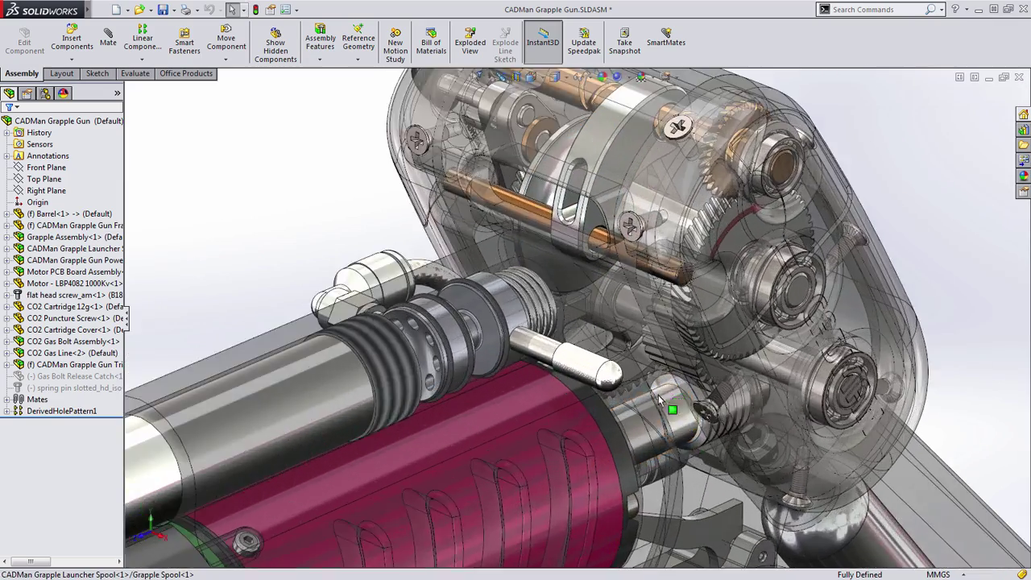
{"action": "middle_click_drag", "start_coordinate": [573, 212], "coordinate": [601, 206]}
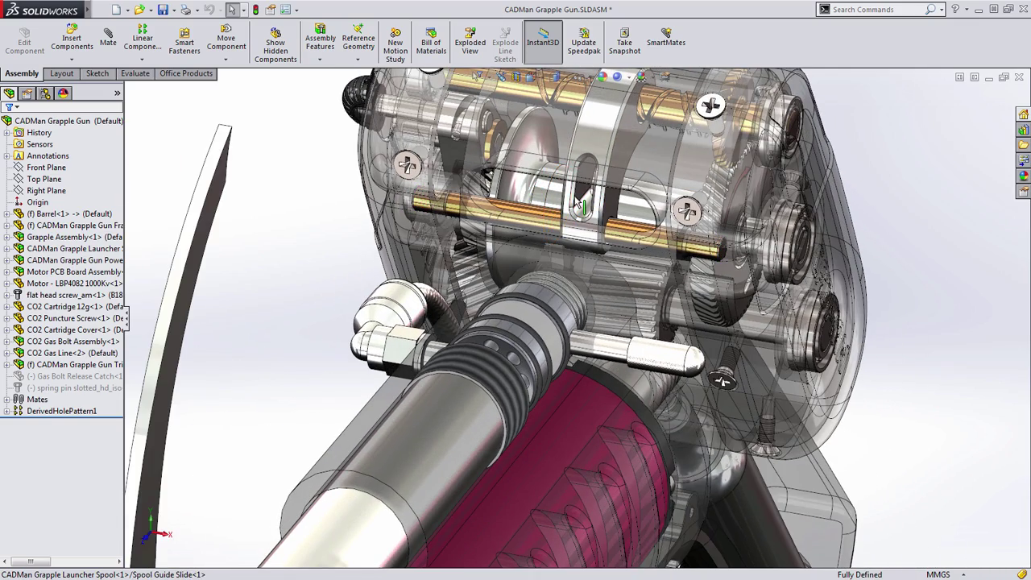
{"action": "middle_click_drag", "start_coordinate": [612, 264], "coordinate": [586, 261]}
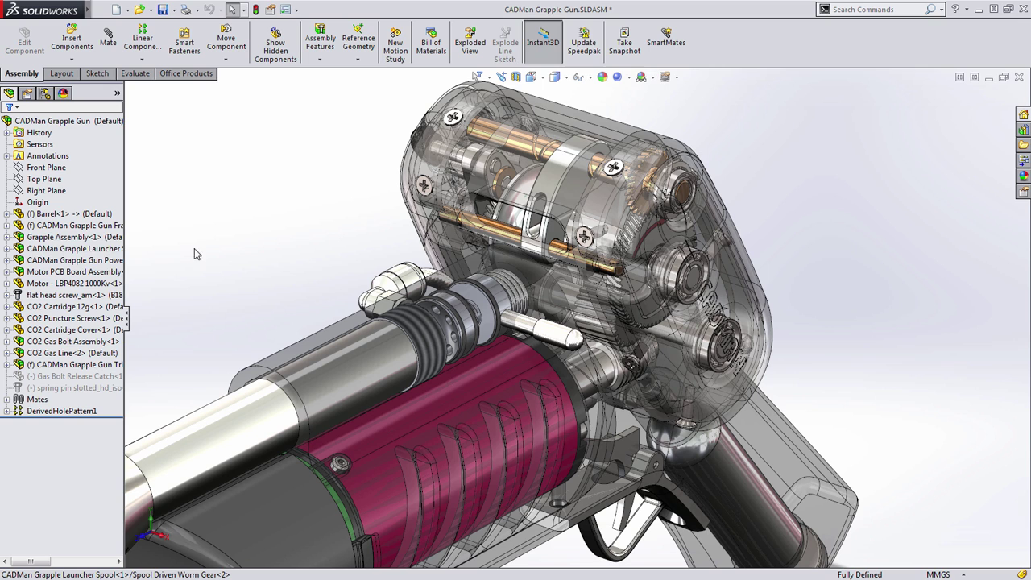
Open the CADMan Grapple Launcher Spool subassembly in its own window and switch it to the Internal Components display state.
{"action": "left_click", "coordinate": [103, 248]}
{"action": "left_click", "coordinate": [107, 237], "text": "ctrl"}
{"action": "left_click", "coordinate": [113, 211]}
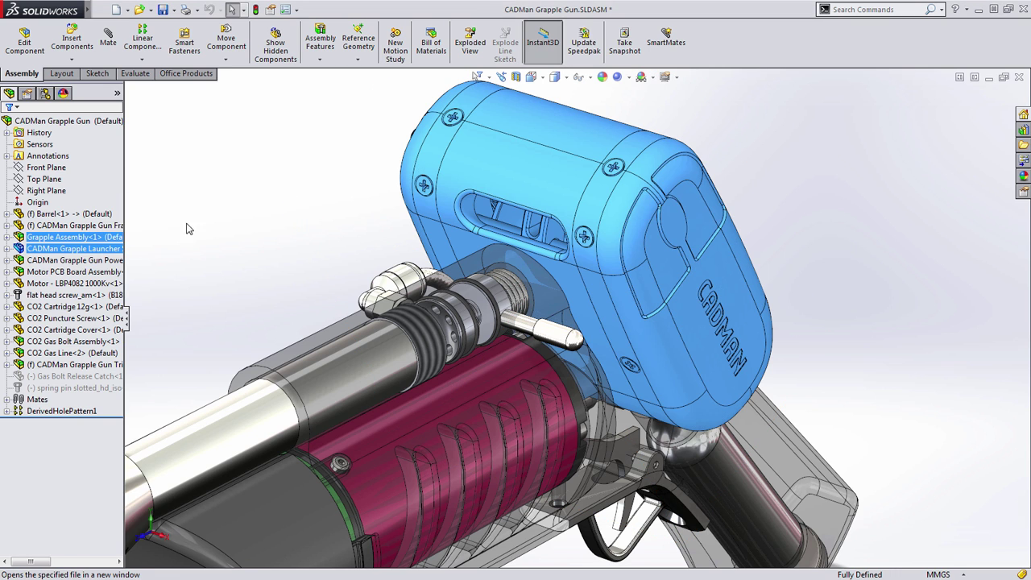
{"action": "middle_click_drag", "start_coordinate": [288, 276], "coordinate": [313, 281]}
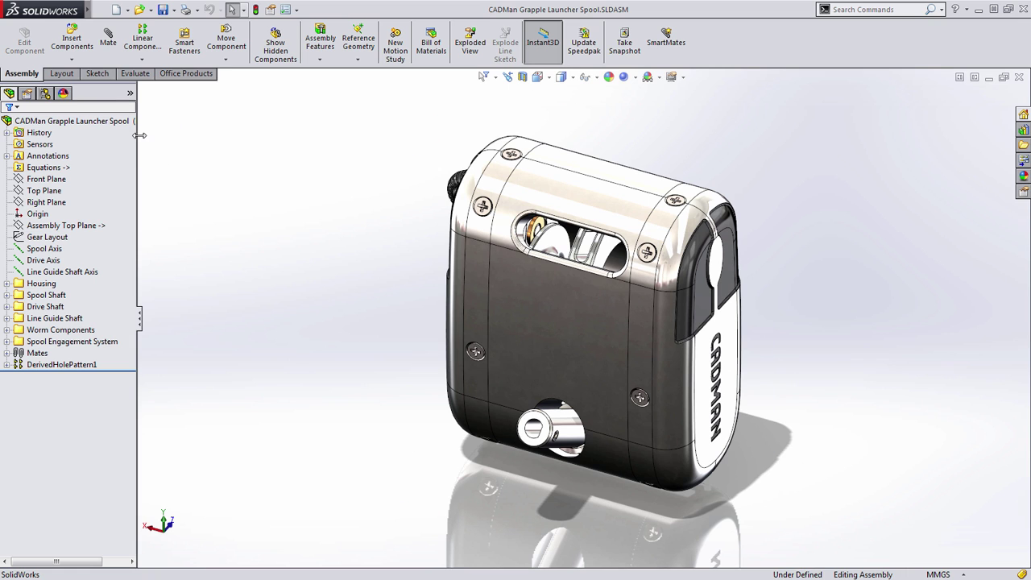
{"action": "right_click", "coordinate": [129, 95]}
{"action": "left_click", "coordinate": [182, 116]}
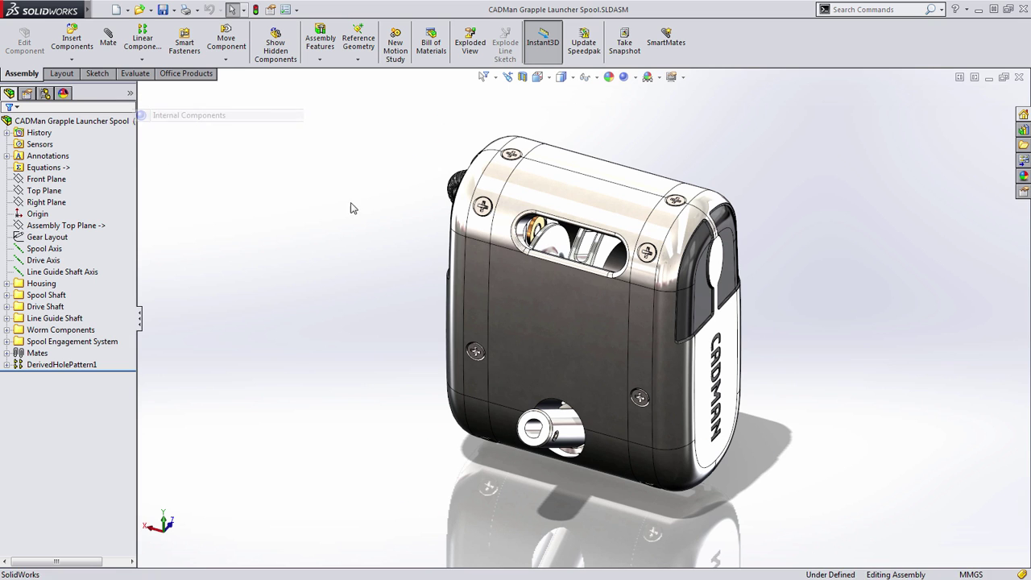
Rotate the spool drive worm and the large spool gear to check how the mated gear train moves.
{"action": "middle_click_drag", "start_coordinate": [435, 296], "coordinate": [453, 292]}
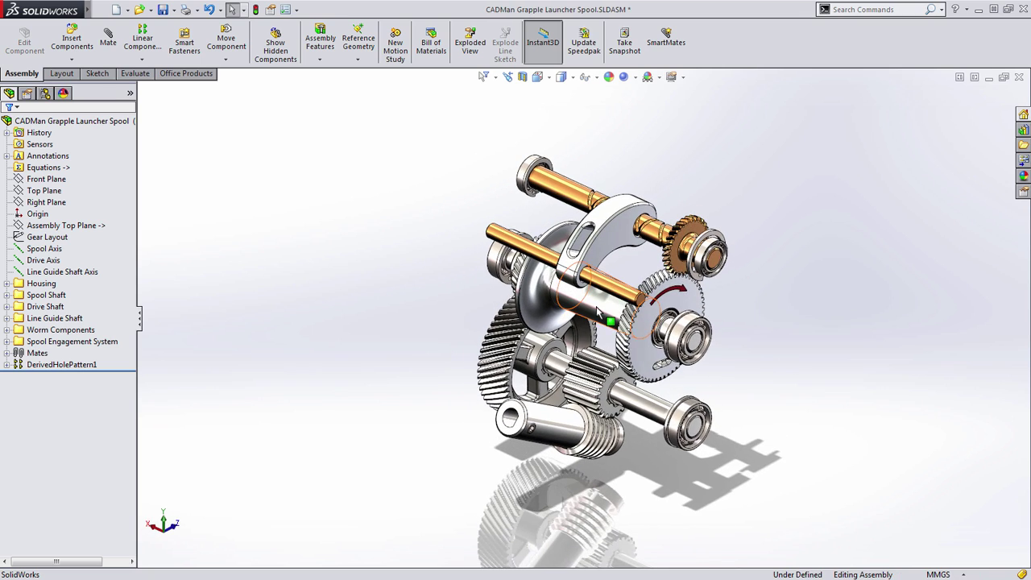
{"action": "scroll", "coordinate": [601, 314], "scroll_direction": "down", "scroll_amount": 2}
{"action": "middle_click", "coordinate": [578, 364]}
{"action": "middle_click_drag", "start_coordinate": [578, 364], "coordinate": [580, 358]}
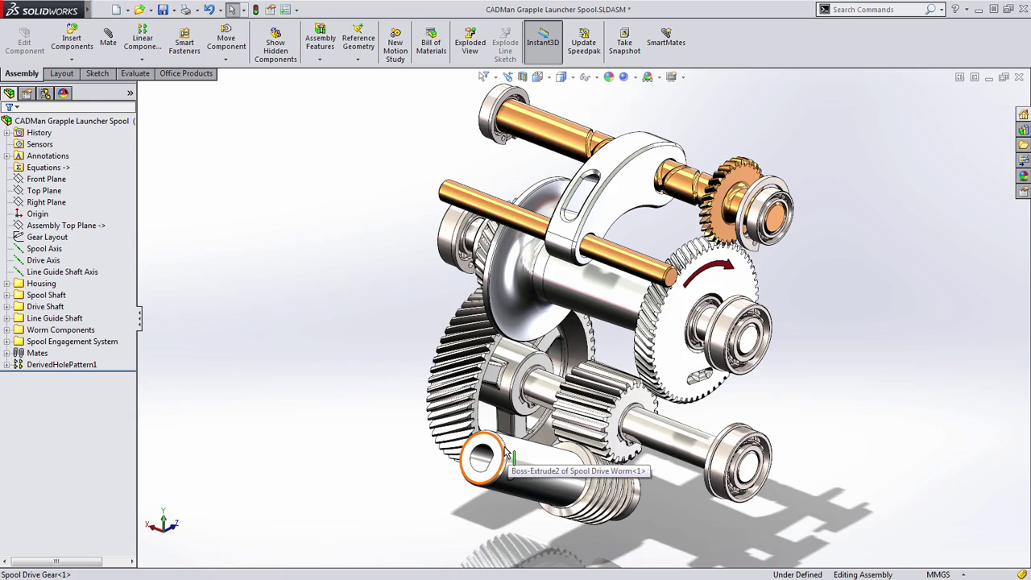
{"action": "left_click", "coordinate": [507, 481]}
{"action": "left_click_drag", "start_coordinate": [507, 482], "coordinate": [410, 442]}
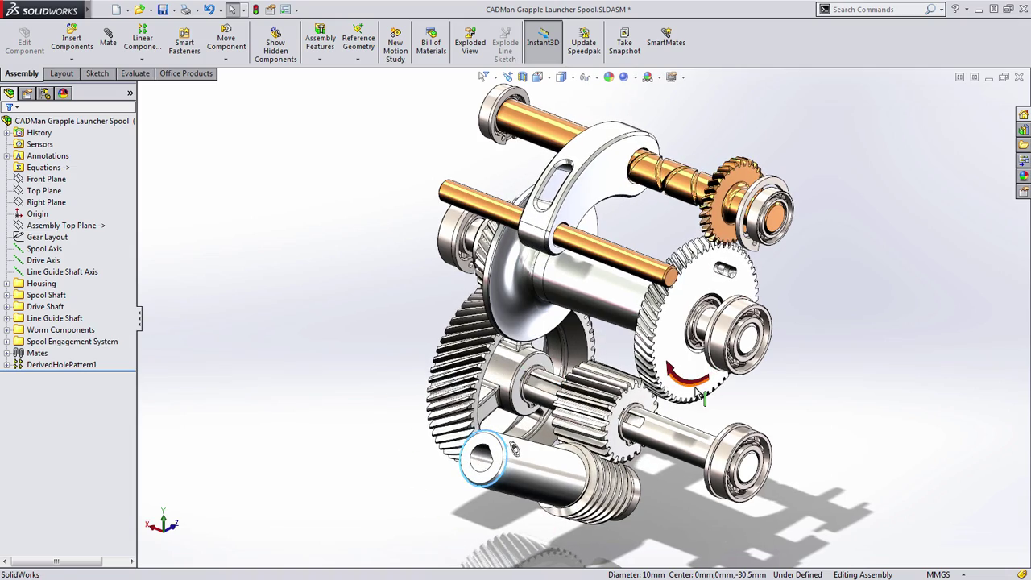
{"action": "left_click_drag", "start_coordinate": [696, 399], "coordinate": [762, 304]}
{"action": "left_click", "coordinate": [848, 336]}
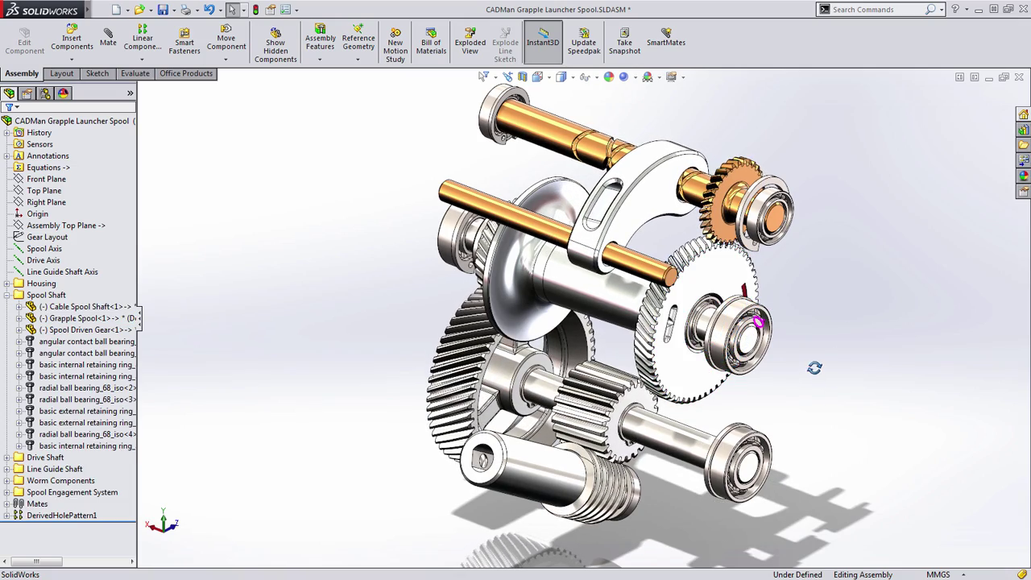
{"action": "middle_click_drag", "start_coordinate": [814, 367], "coordinate": [818, 361]}
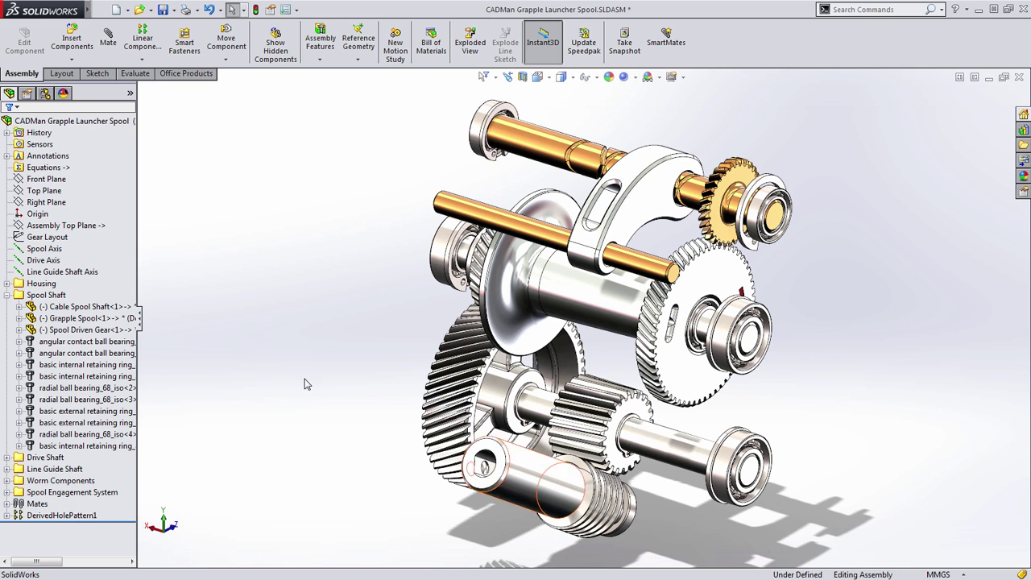
Activate the No Gear Mates configuration and rotate the spool gear and the drive gear separately.
{"action": "left_click", "coordinate": [45, 93]}
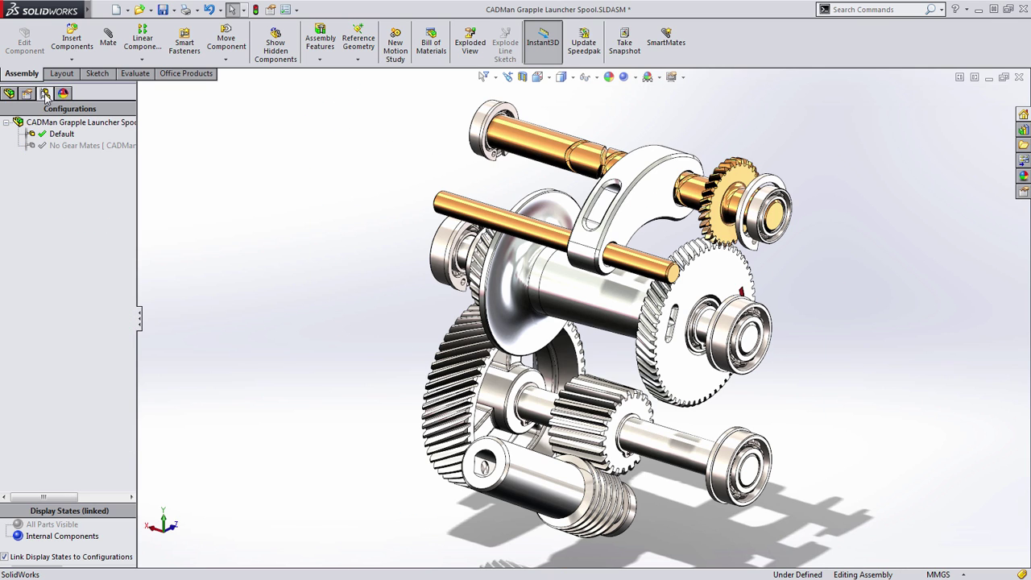
{"action": "double_click", "coordinate": [55, 146]}
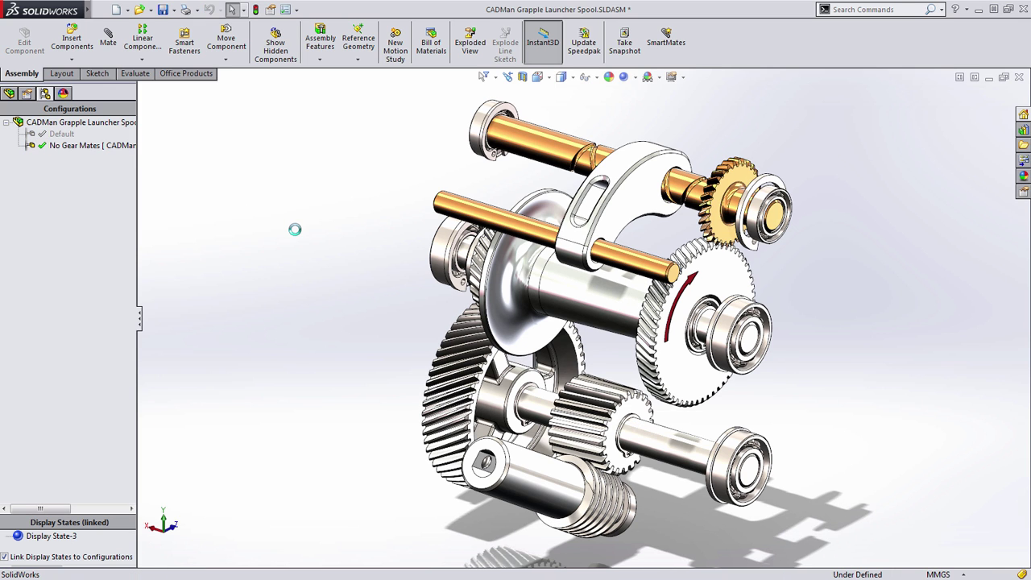
{"action": "left_click_drag", "start_coordinate": [704, 388], "coordinate": [708, 199]}
{"action": "left_click_drag", "start_coordinate": [499, 387], "coordinate": [515, 367]}
{"action": "left_click", "coordinate": [823, 332]}
Rotate the large spool gear slightly so its teeth mesh cleanly with the bronze line guide gear.
{"action": "scroll", "coordinate": [806, 318], "scroll_direction": "up", "scroll_amount": 5}
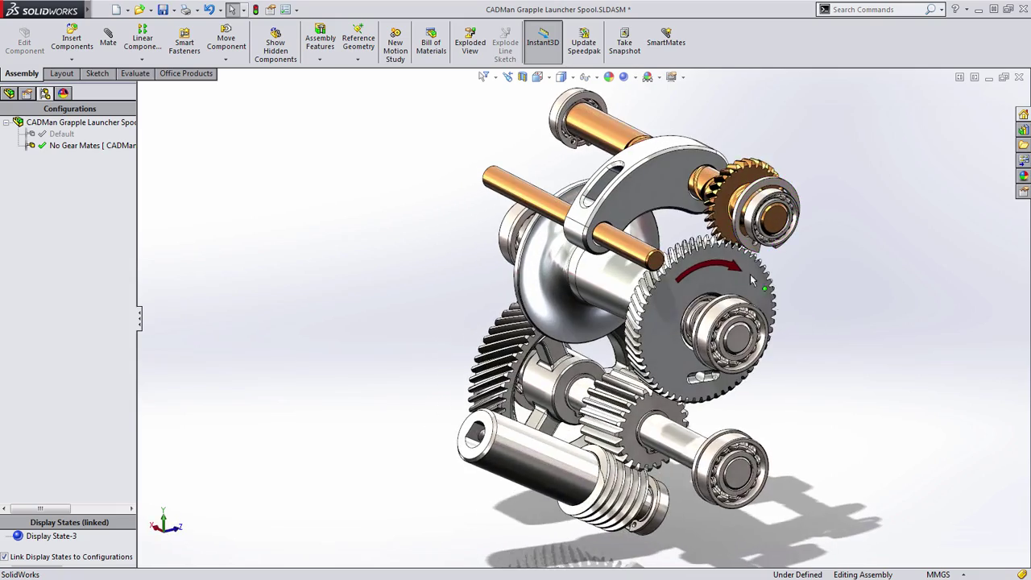
{"action": "scroll", "coordinate": [711, 270], "scroll_direction": "up", "scroll_amount": 5}
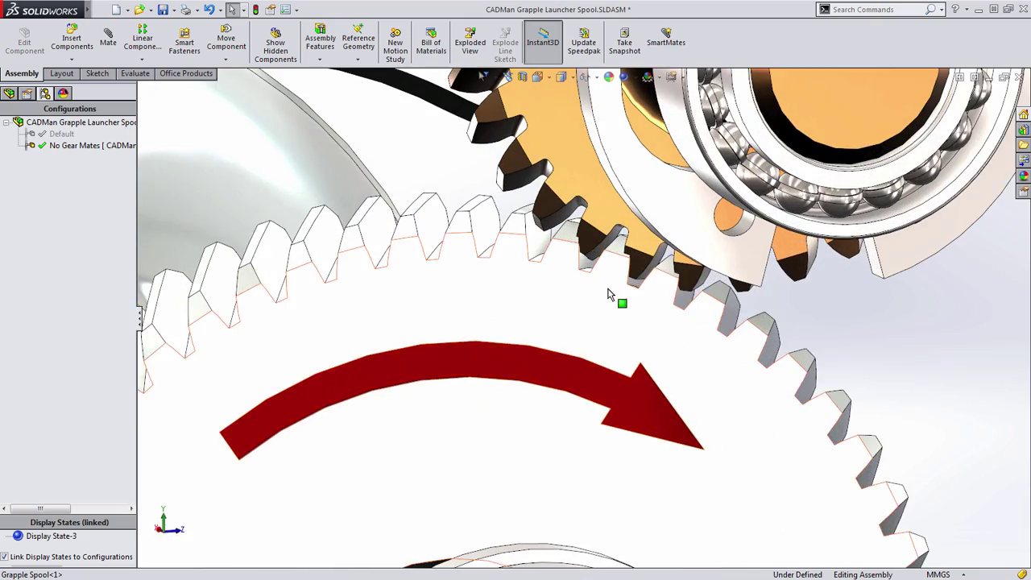
{"action": "middle_click_drag", "start_coordinate": [609, 294], "coordinate": [614, 295]}
{"action": "left_click_drag", "start_coordinate": [614, 295], "coordinate": [601, 287]}
{"action": "left_click", "coordinate": [838, 336]}
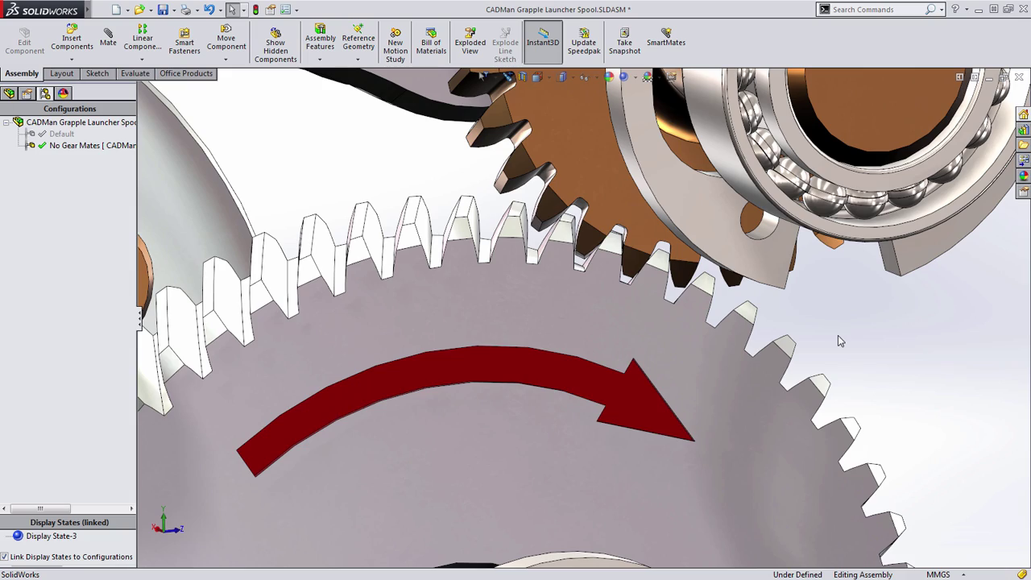
Start a mechanical Gear mate between the Spool Guide Drive Shaft's cylindrical face and the outer rim of the Grapple Spool flange.
{"action": "scroll", "coordinate": [838, 335], "scroll_direction": "up", "scroll_amount": 5}
{"action": "middle_click_drag", "start_coordinate": [726, 346], "coordinate": [763, 339]}
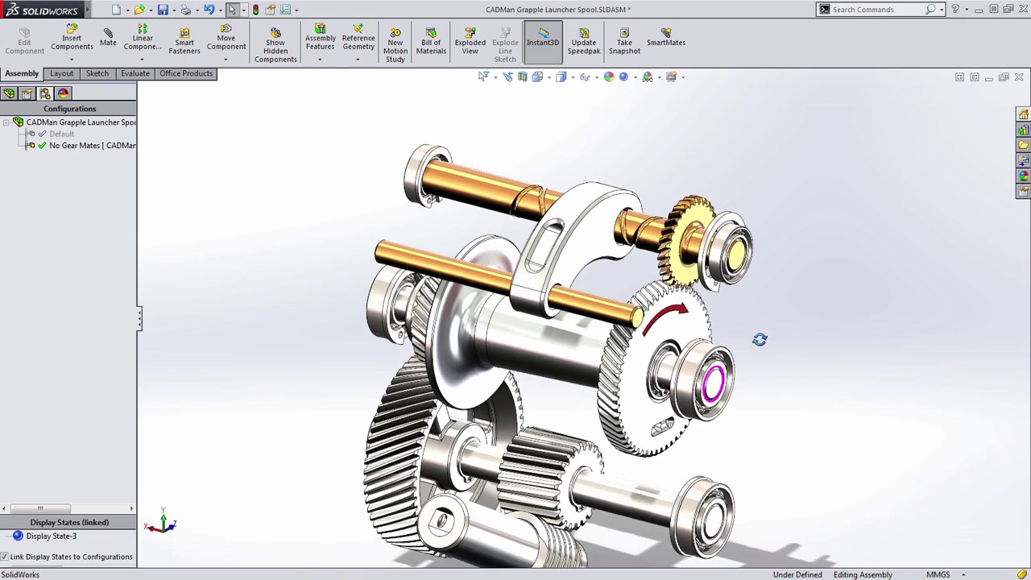
{"action": "scroll", "coordinate": [633, 272], "scroll_direction": "down", "scroll_amount": 5}
{"action": "middle_click_drag", "start_coordinate": [611, 287], "coordinate": [614, 284]}
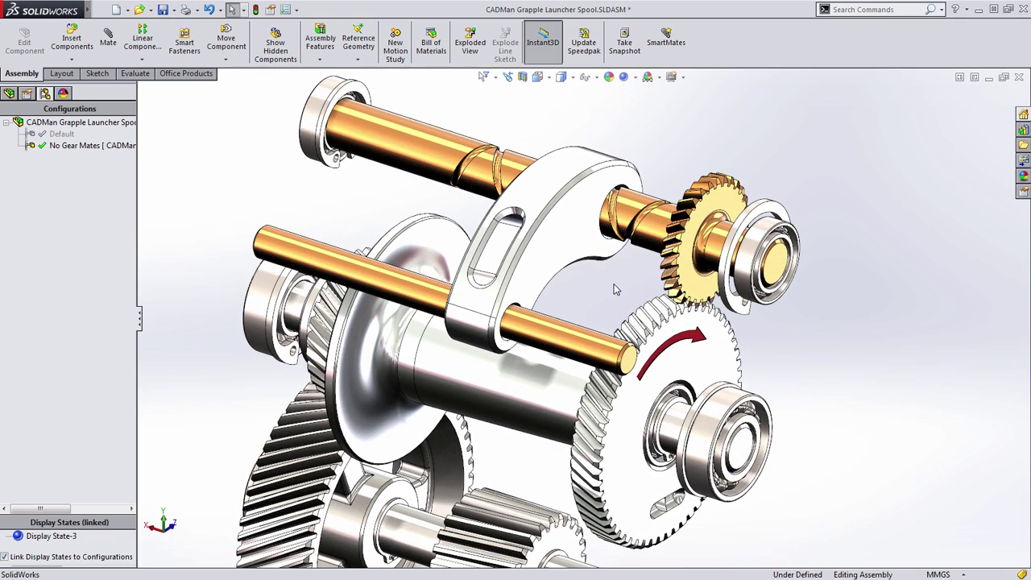
{"action": "middle_click_drag", "start_coordinate": [311, 193], "coordinate": [351, 191], "text": "ctrl"}
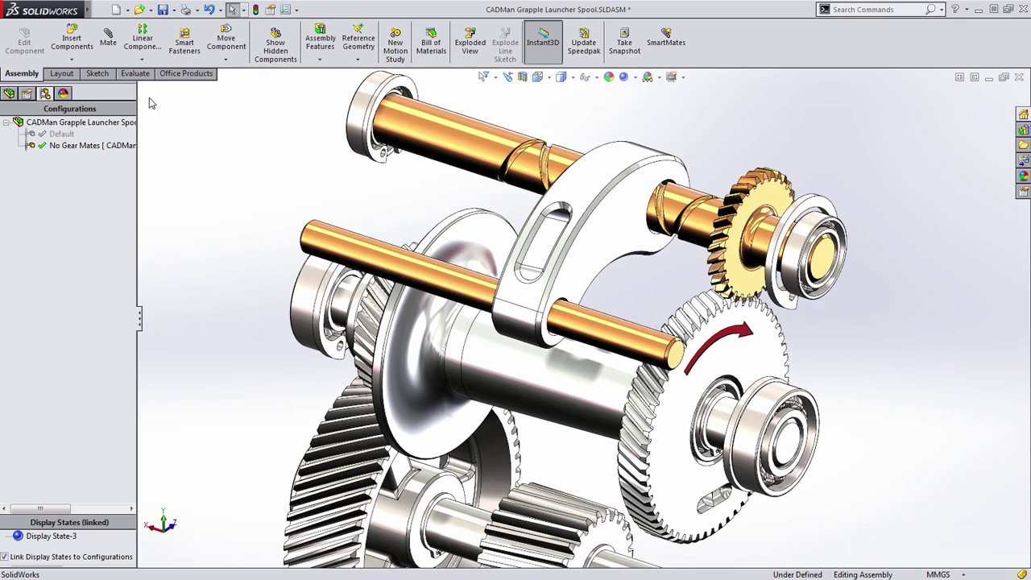
{"action": "left_click", "coordinate": [108, 40]}
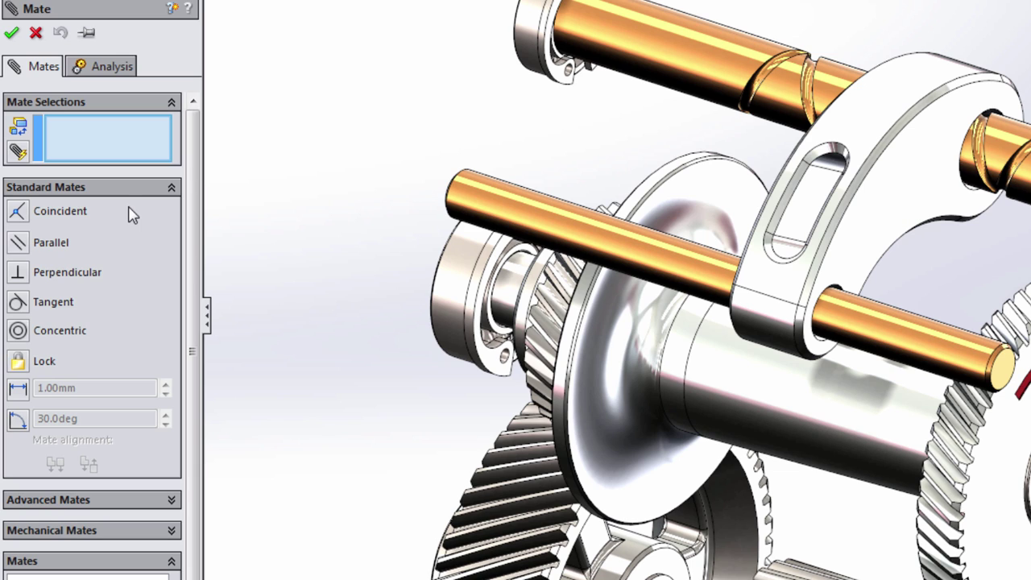
{"action": "left_click", "coordinate": [110, 530]}
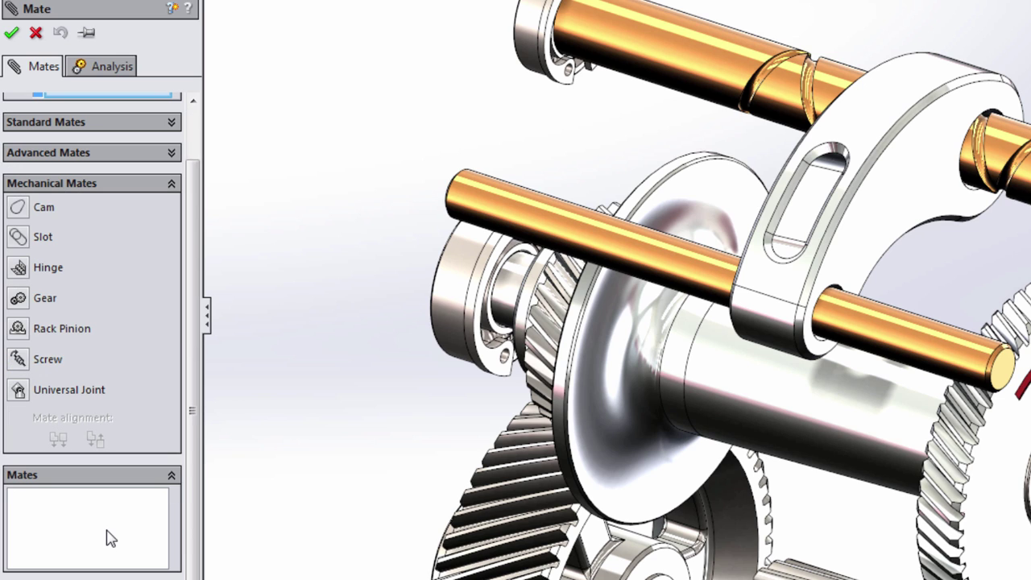
{"action": "left_click", "coordinate": [17, 300]}
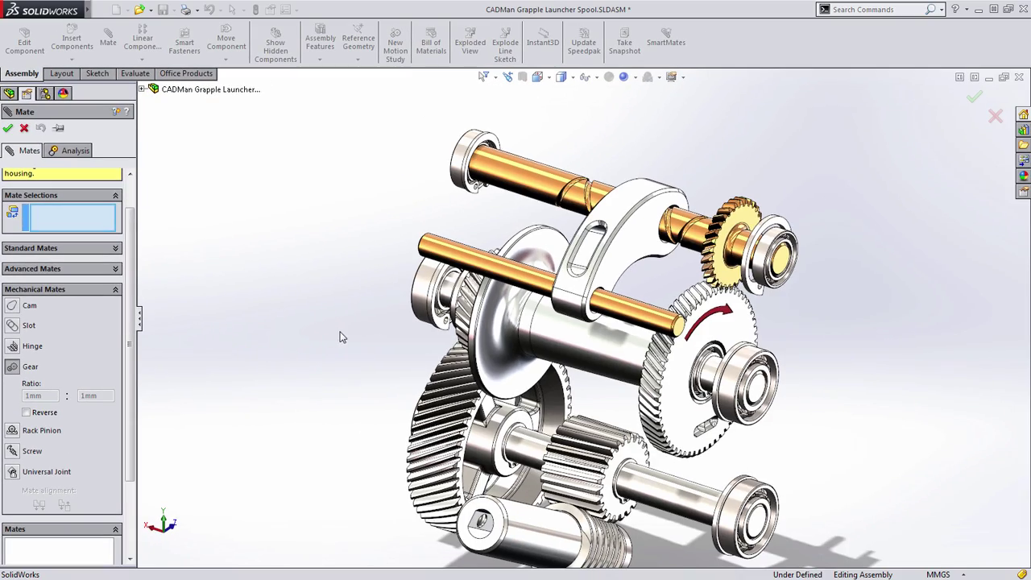
{"action": "mouse_move", "coordinate": [373, 336]}
{"action": "middle_mouse_down"}
{"action": "mouse_move", "coordinate": [368, 326]}
{"action": "mouse_move", "coordinate": [361, 334]}
{"action": "middle_mouse_up"}
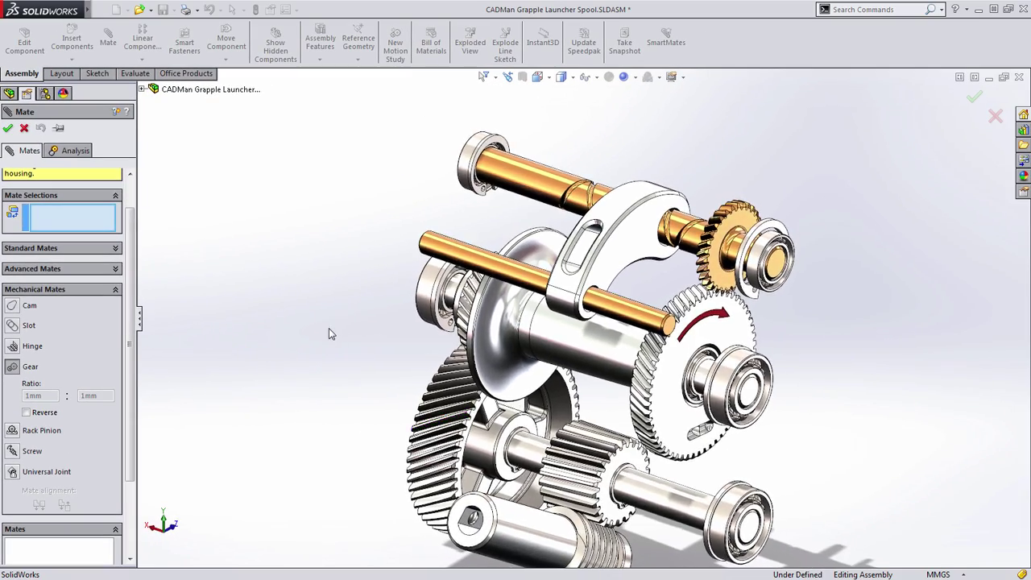
{"action": "scroll", "coordinate": [709, 264], "scroll_direction": "down", "scroll_amount": 3}
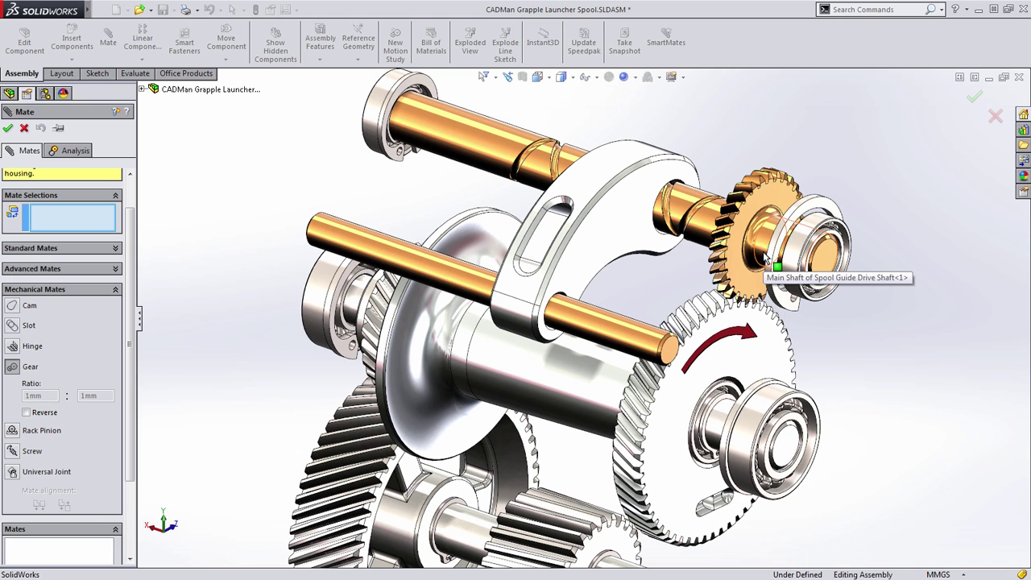
{"action": "left_click", "coordinate": [765, 256]}
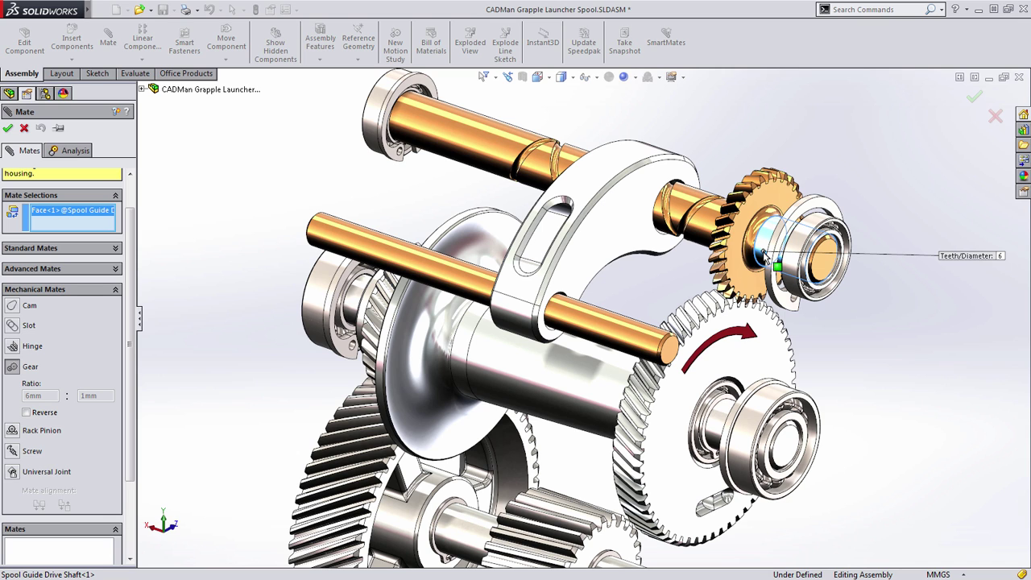
{"action": "left_click", "coordinate": [399, 297]}
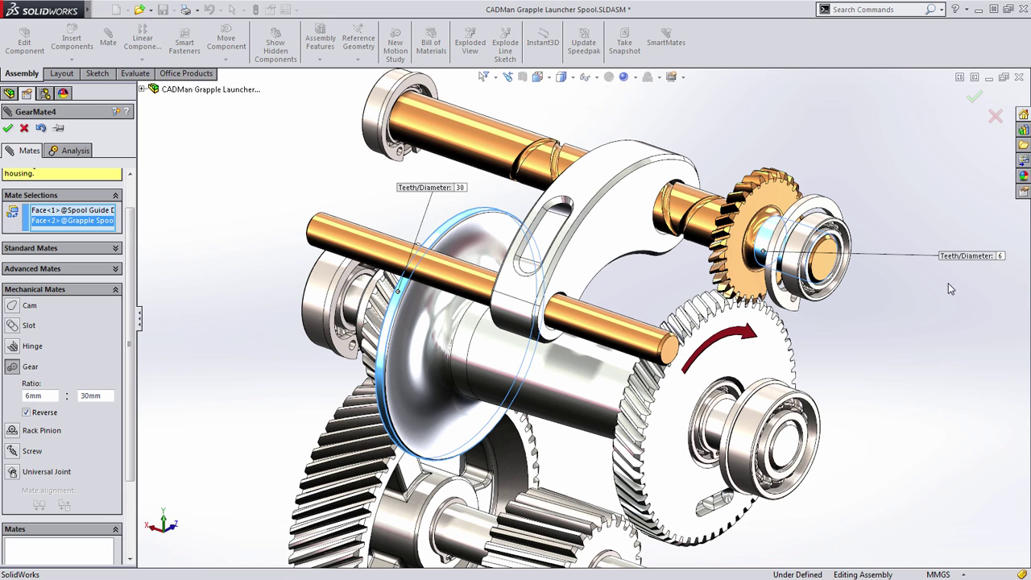
Set the gear mate's teeth values to 30 for the guide drive shaft and 58 for the grapple spool.
{"action": "left_click", "coordinate": [1002, 256]}
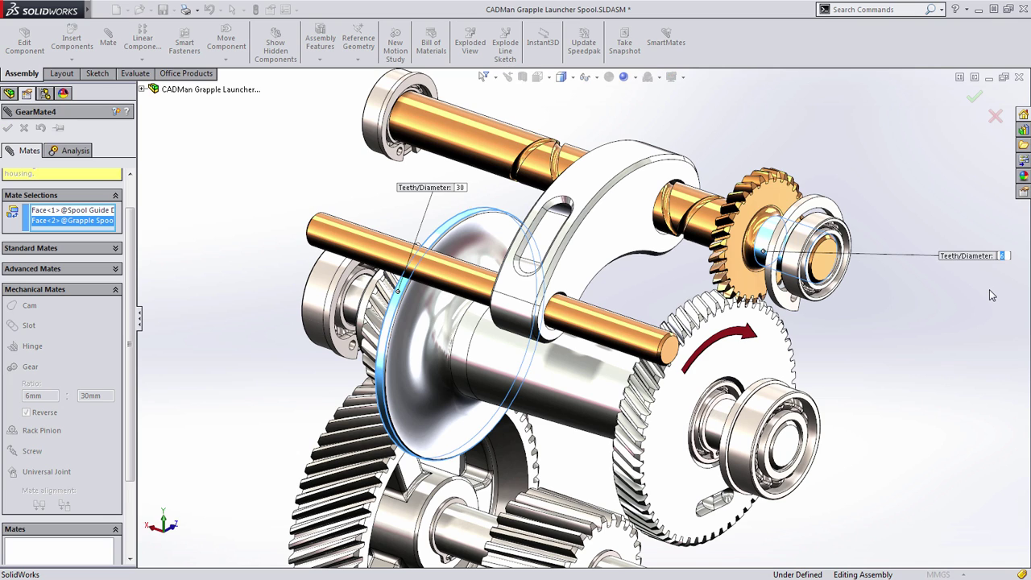
{"action": "type", "text": "30"}
{"action": "key", "text": "Return"}
{"action": "left_click", "coordinate": [460, 187]}
{"action": "type", "text": "58"}
{"action": "key", "text": "Return"}
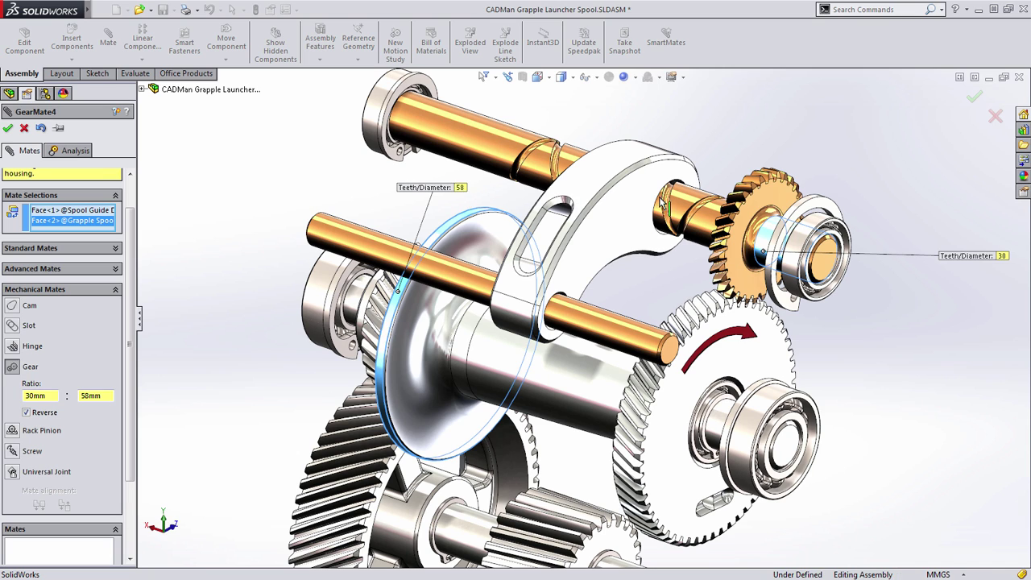
Accept the guide shaft gear mate and rotate the large spool gear to test the linked motion.
{"action": "left_click", "coordinate": [975, 98]}
{"action": "left_click", "coordinate": [974, 98]}
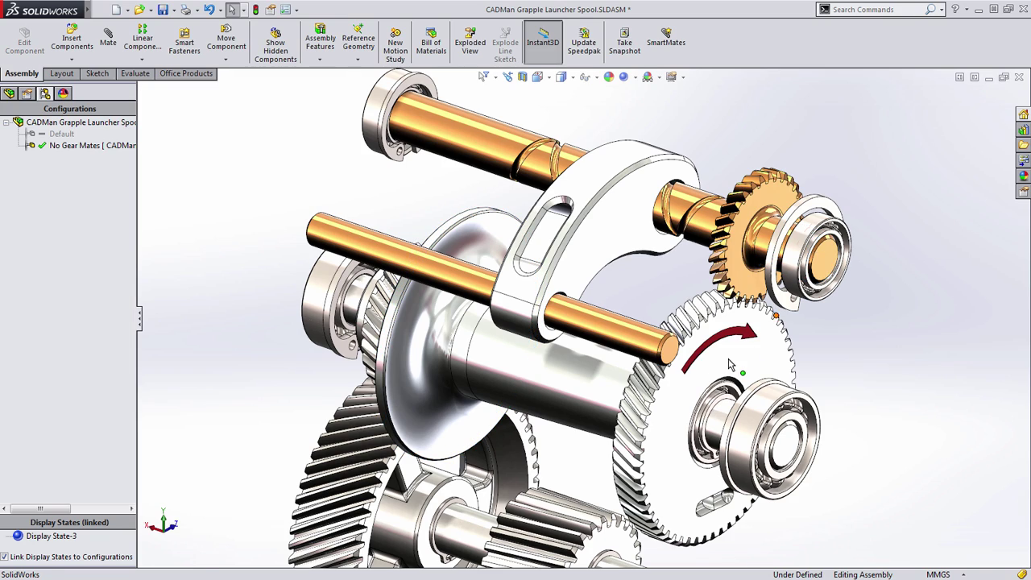
{"action": "scroll", "coordinate": [729, 355], "scroll_direction": "down", "scroll_amount": 3}
{"action": "left_click_drag", "start_coordinate": [739, 292], "coordinate": [709, 312]}
{"action": "key", "text": "Escape"}
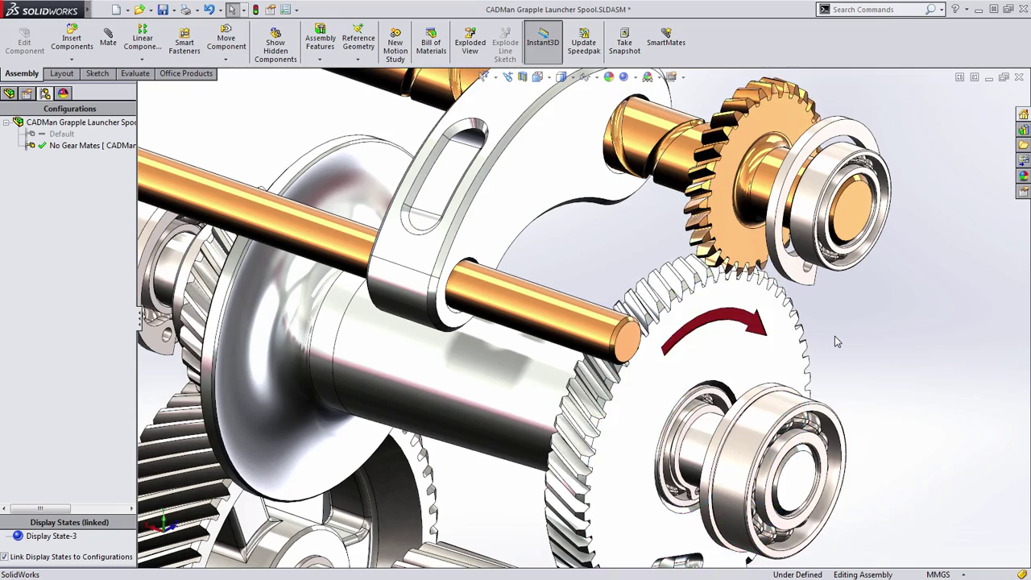
Rotate the worm gear slightly so its teeth line up with the threads of the Spool Drive Worm.
{"action": "scroll", "coordinate": [835, 338], "scroll_direction": "up", "scroll_amount": 4}
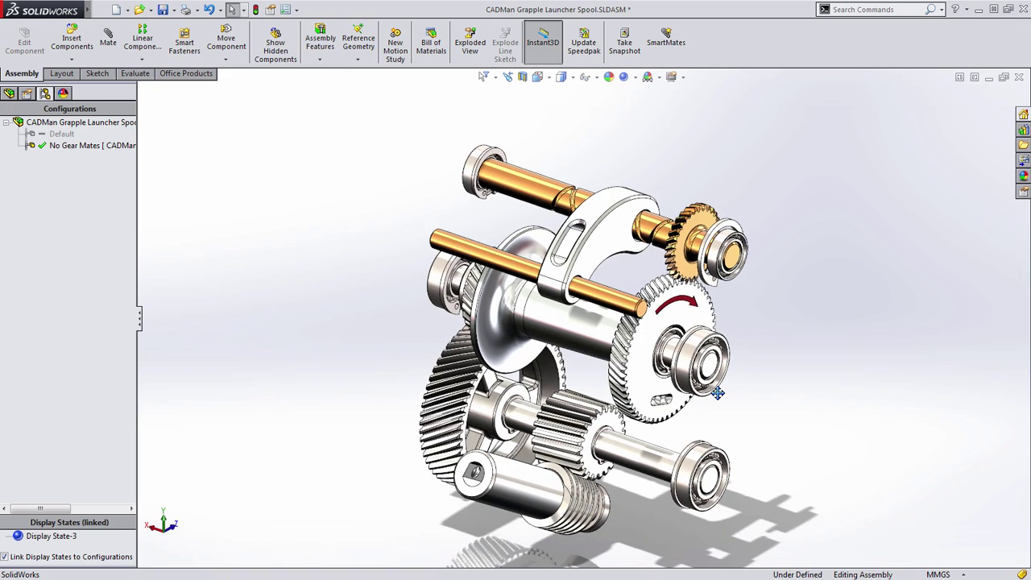
{"action": "middle_click_drag", "start_coordinate": [690, 503], "coordinate": [633, 517]}
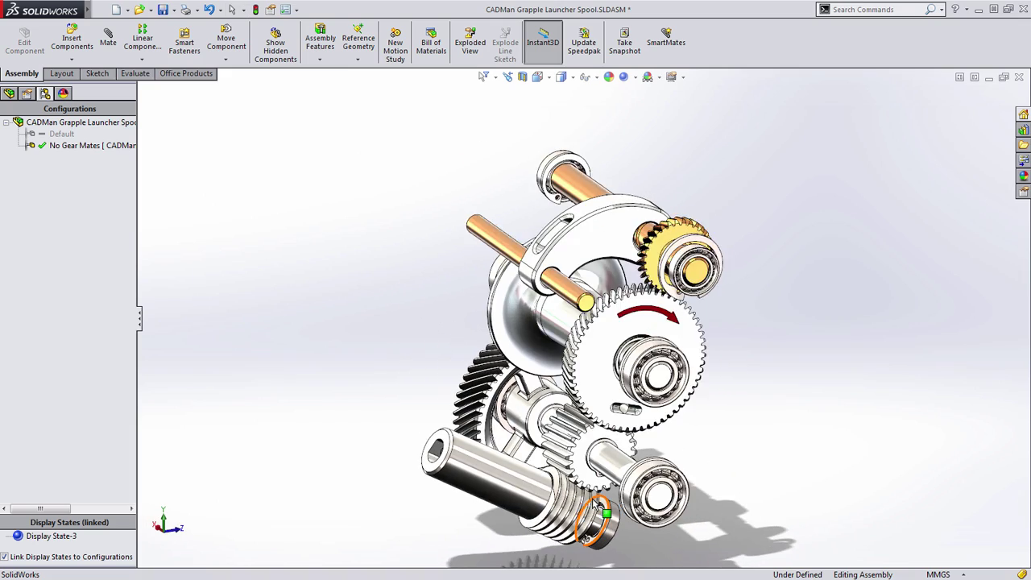
{"action": "scroll", "coordinate": [600, 512], "scroll_direction": "down", "scroll_amount": 5}
{"action": "scroll", "coordinate": [493, 453], "scroll_direction": "down", "scroll_amount": 3}
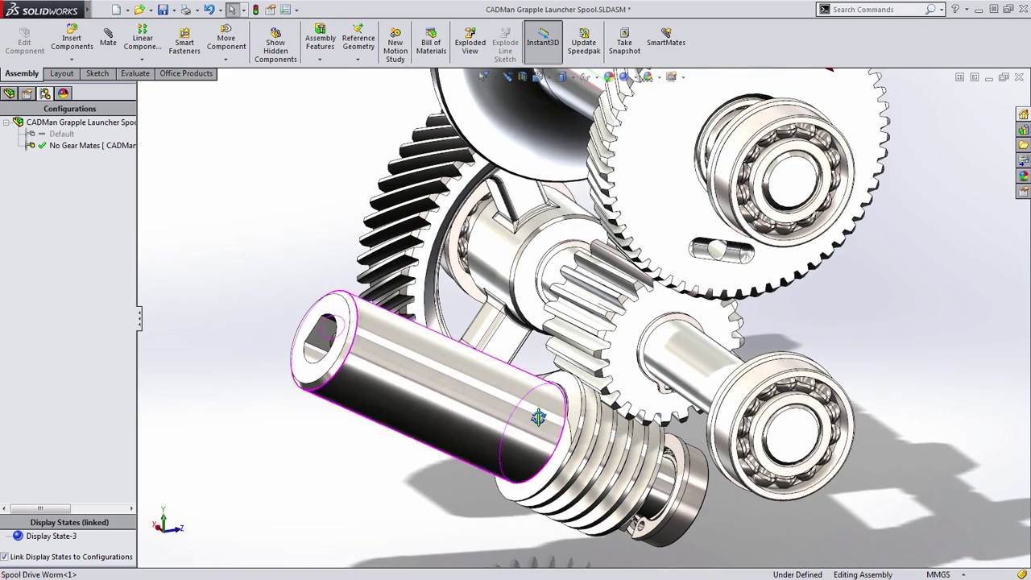
{"action": "scroll", "coordinate": [538, 417], "scroll_direction": "down", "scroll_amount": 5}
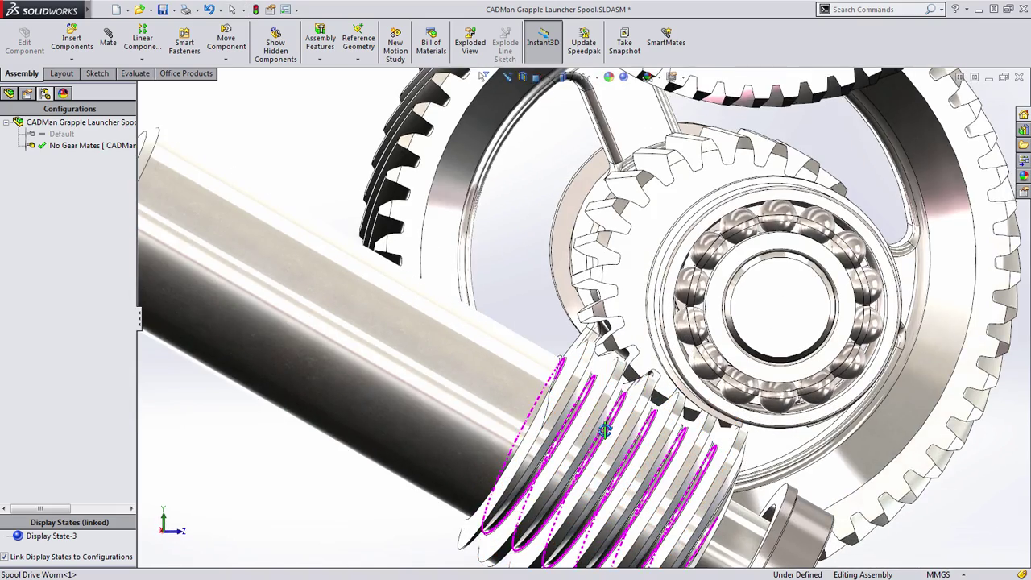
{"action": "scroll", "coordinate": [604, 432], "scroll_direction": "down", "scroll_amount": 3}
{"action": "left_click", "coordinate": [693, 363]}
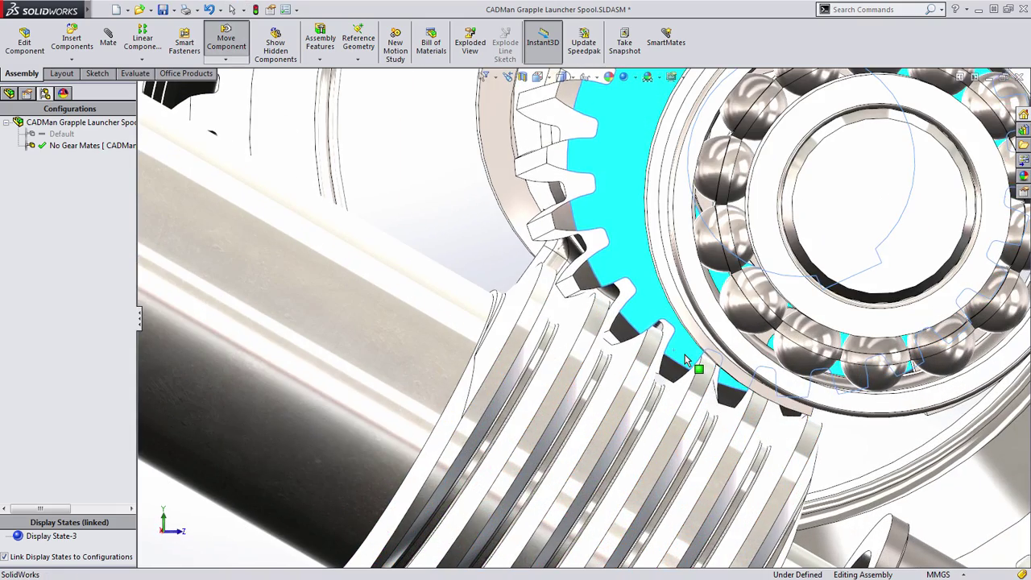
{"action": "scroll", "coordinate": [687, 360], "scroll_direction": "up", "scroll_amount": 6}
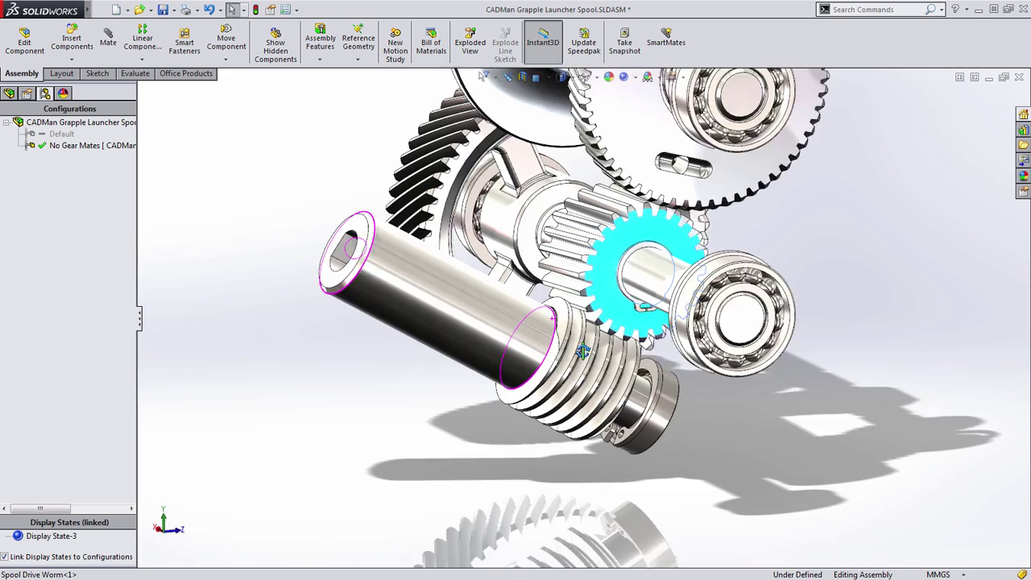
Isolate the Spool Driven Worm Gear and the Spool Drive Worm from the rest of the assembly.
{"action": "middle_click_drag", "start_coordinate": [582, 351], "coordinate": [520, 296]}
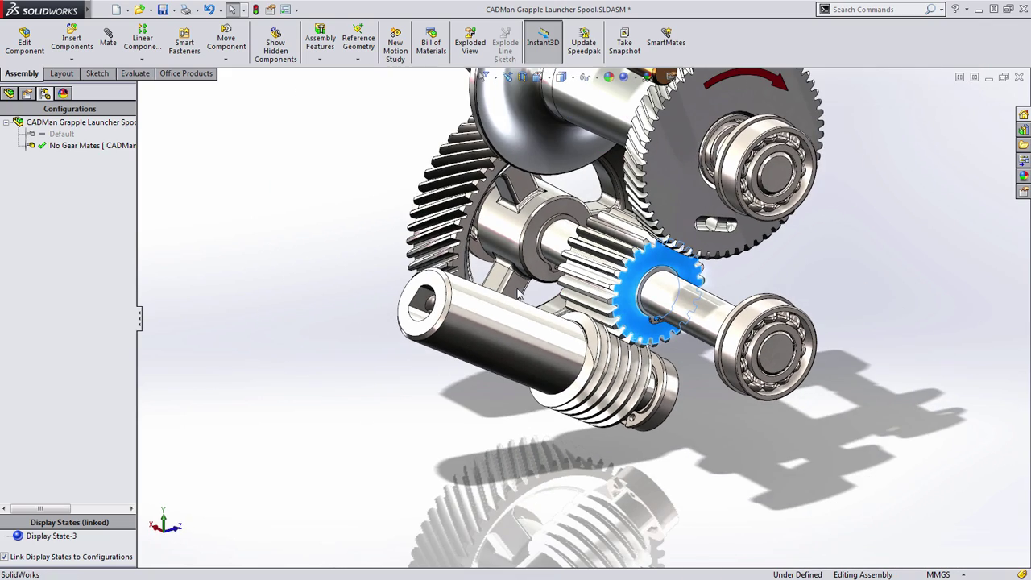
{"action": "left_click", "coordinate": [494, 433]}
{"action": "left_click", "coordinate": [632, 320]}
{"action": "left_click", "coordinate": [504, 333], "text": "ctrl"}
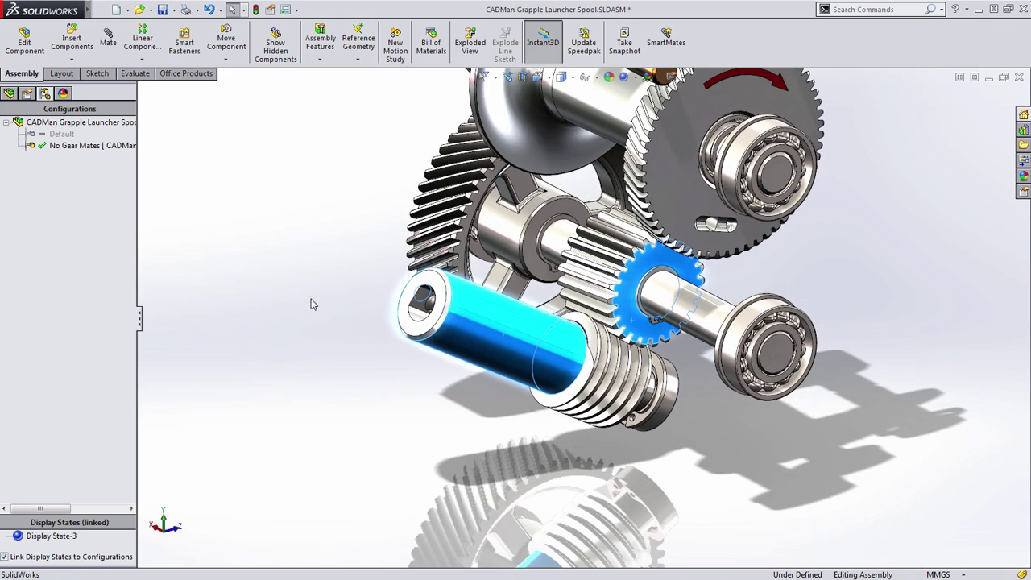
{"action": "right_click", "coordinate": [259, 226]}
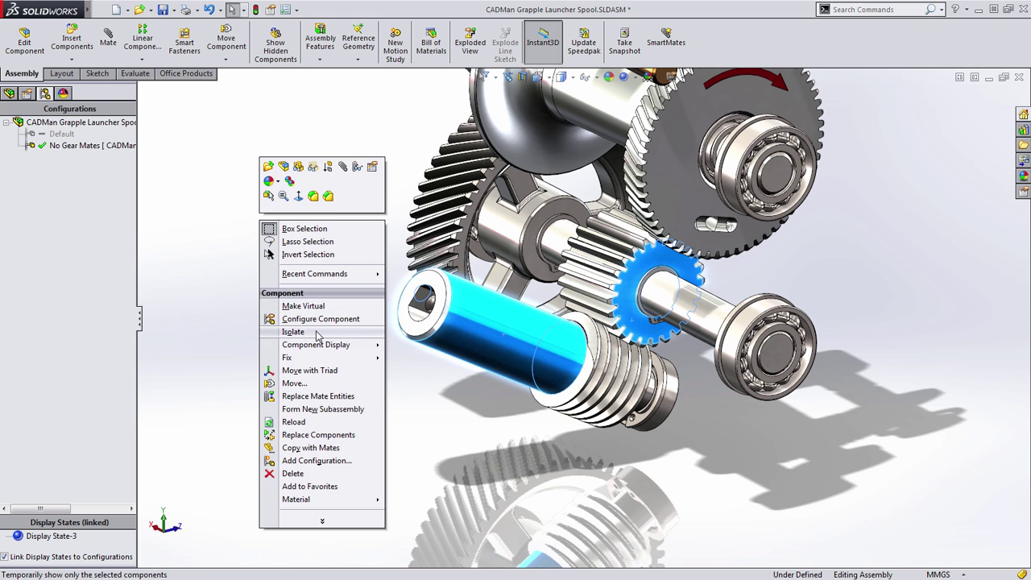
{"action": "left_click", "coordinate": [316, 332]}
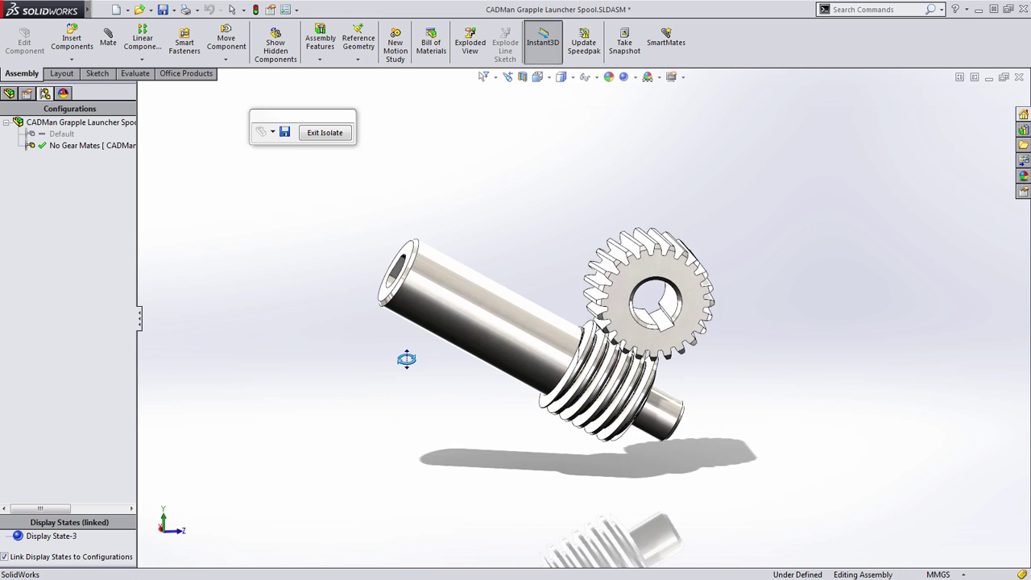
Start a mechanical Gear mate between the worm gear's bore and the Spool Drive Worm's cylindrical shaft face.
{"action": "middle_click_drag", "start_coordinate": [406, 360], "coordinate": [441, 383]}
{"action": "key", "text": "s"}
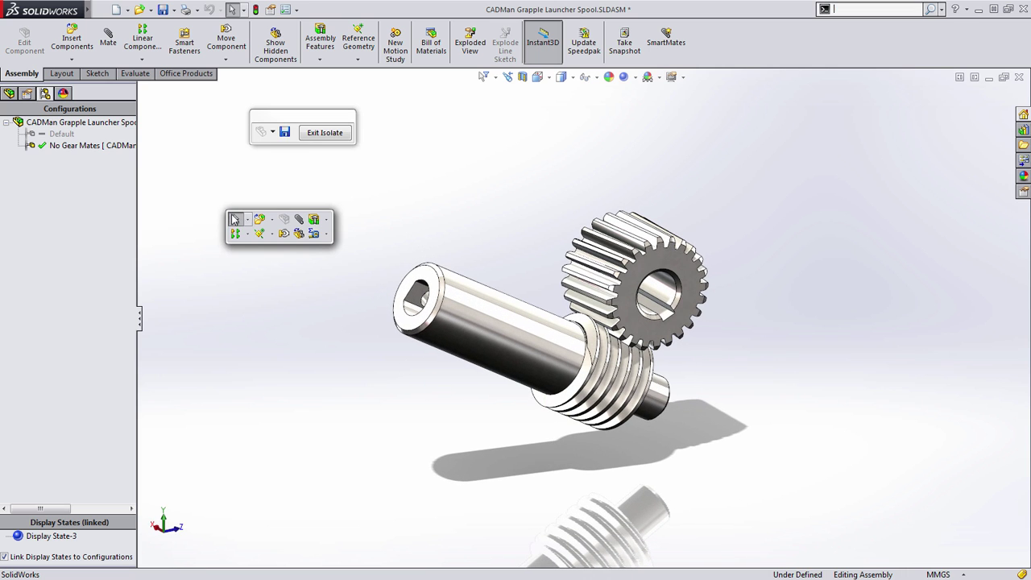
{"action": "left_click", "coordinate": [299, 226]}
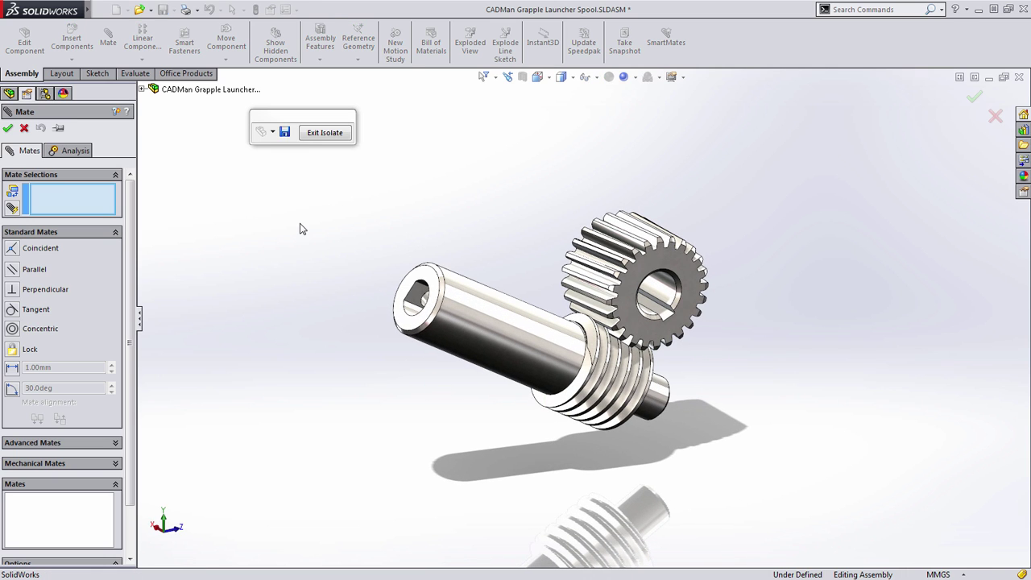
{"action": "left_click", "coordinate": [58, 463]}
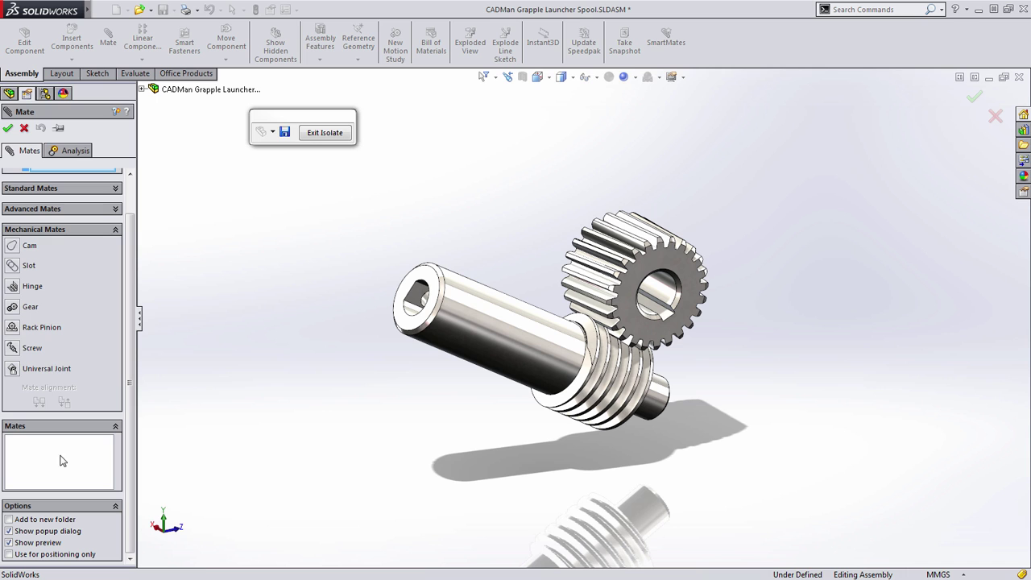
{"action": "left_click", "coordinate": [12, 308]}
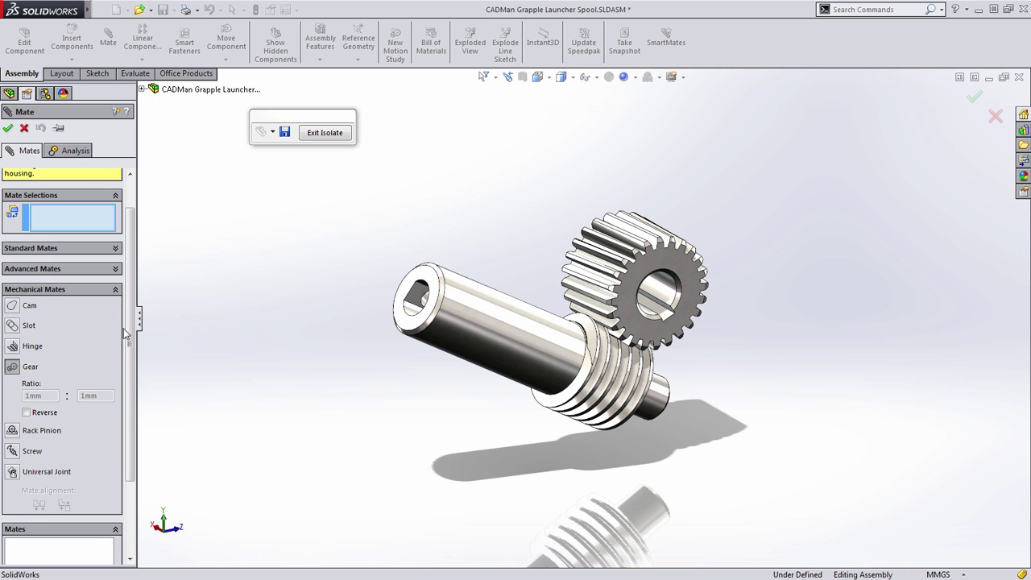
{"action": "scroll", "coordinate": [593, 362], "scroll_direction": "down", "scroll_amount": 3}
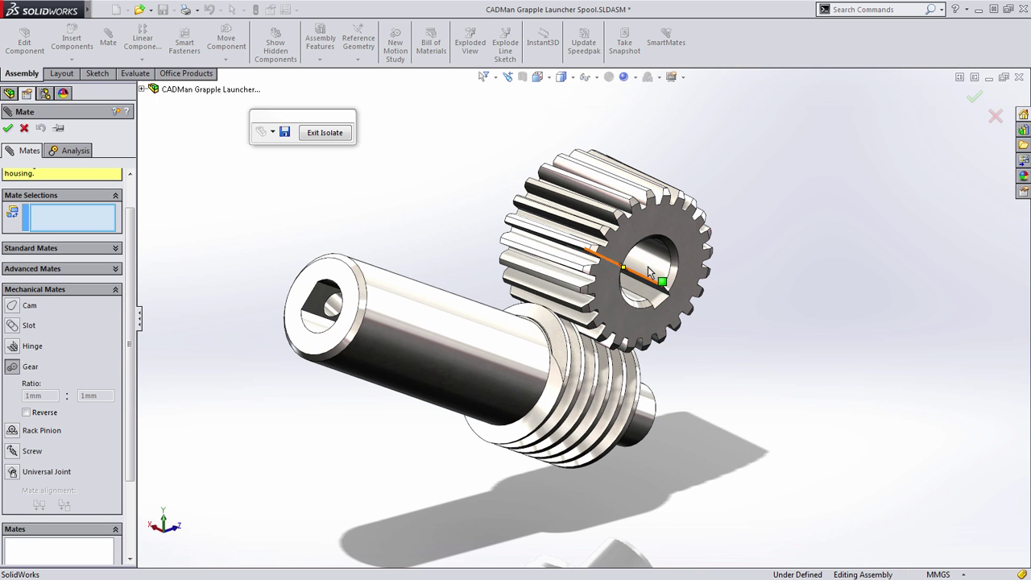
{"action": "left_click", "coordinate": [651, 269]}
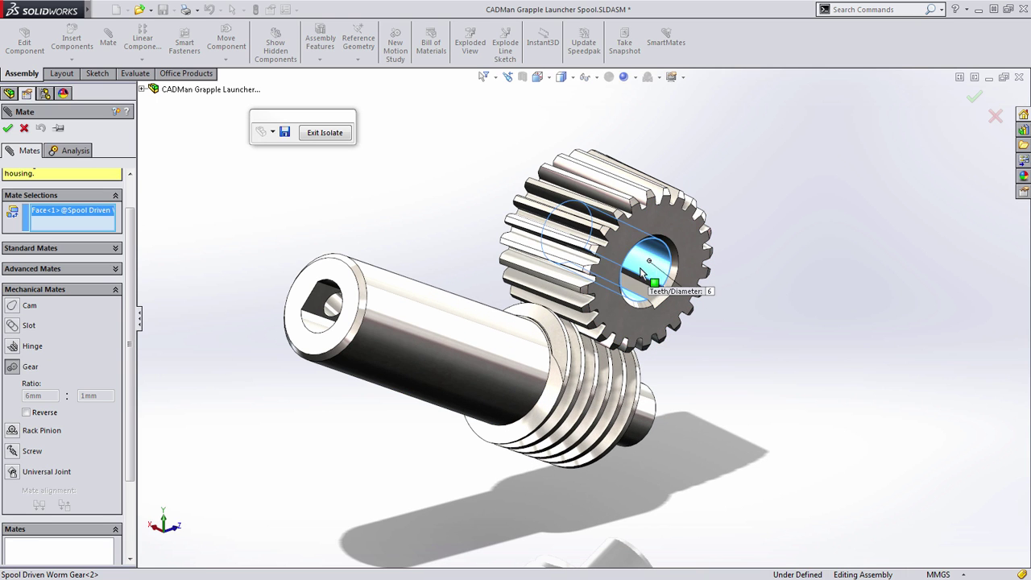
{"action": "left_click", "coordinate": [435, 313]}
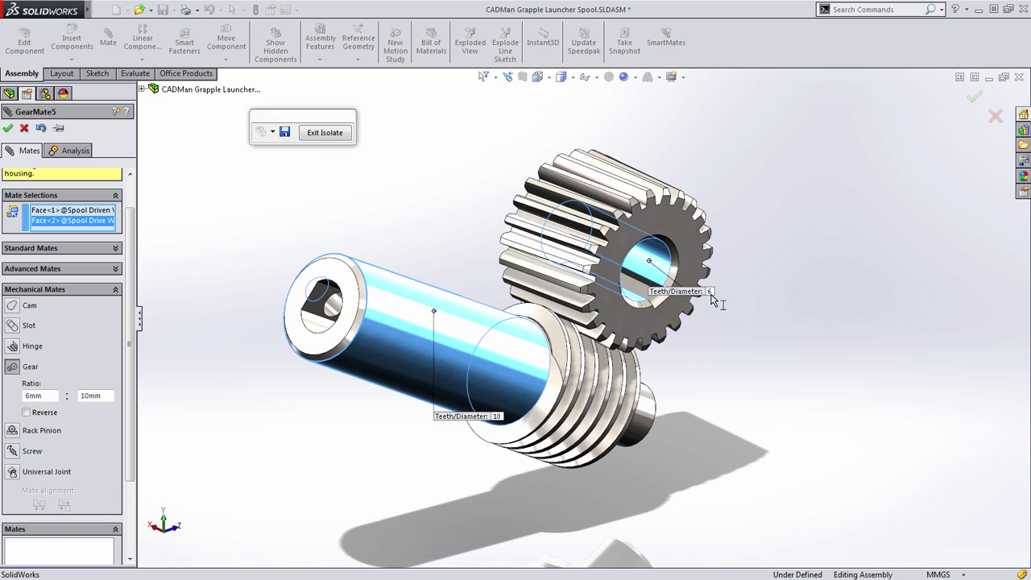
Set the gear mate's teeth values to 1 for the worm and 24 for the worm gear, and accept the mate.
{"action": "double_click", "coordinate": [499, 418]}
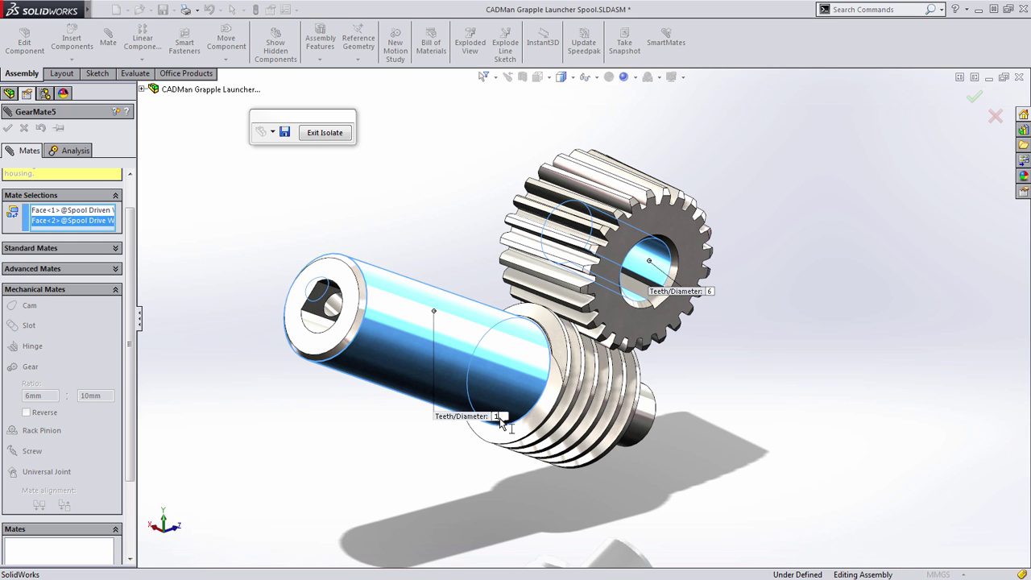
{"action": "type", "text": "1"}
{"action": "key", "text": "Return"}
{"action": "double_click", "coordinate": [711, 291]}
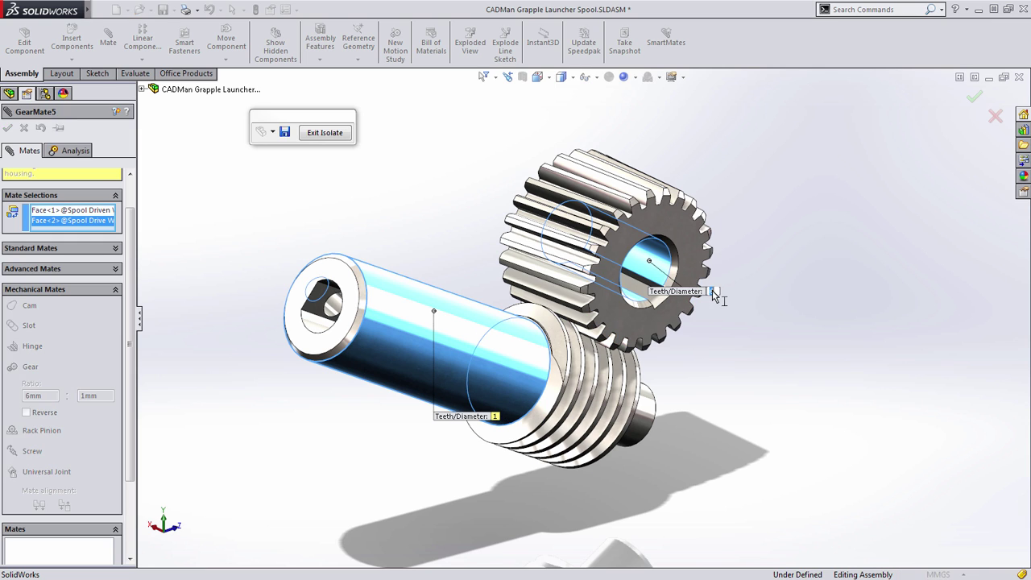
{"action": "type", "text": "24"}
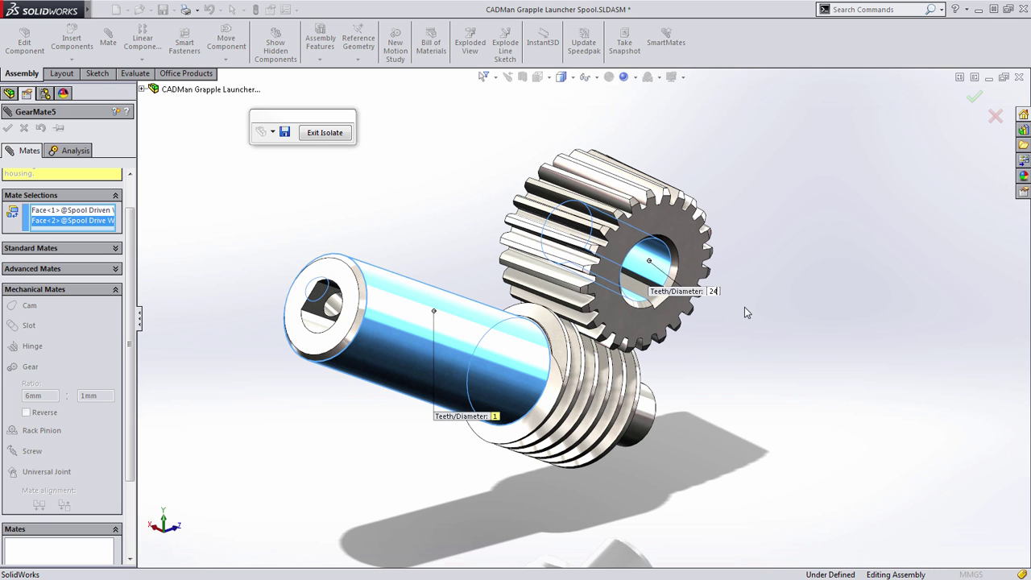
{"action": "key", "text": "Return"}
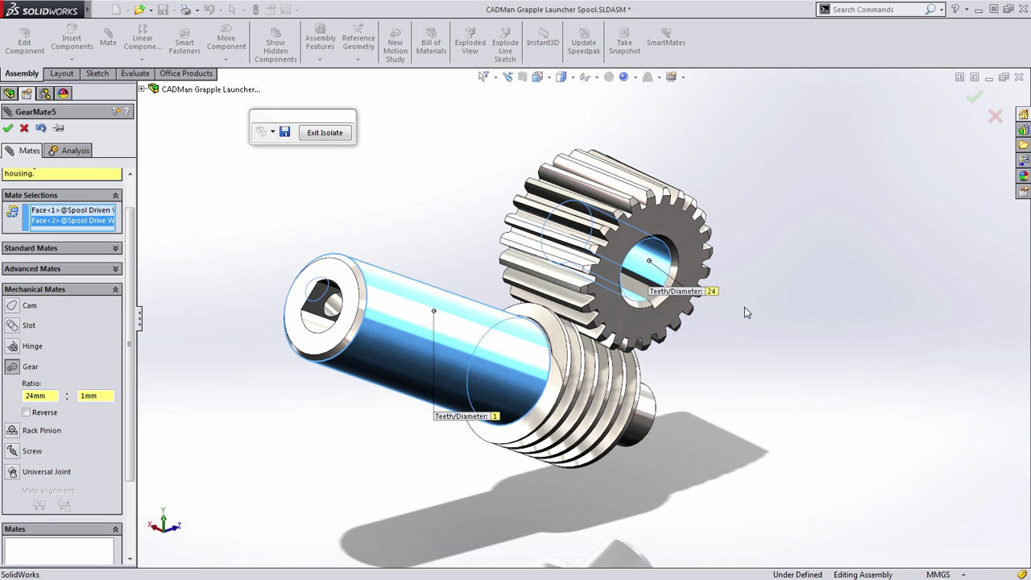
{"action": "left_click", "coordinate": [975, 97]}
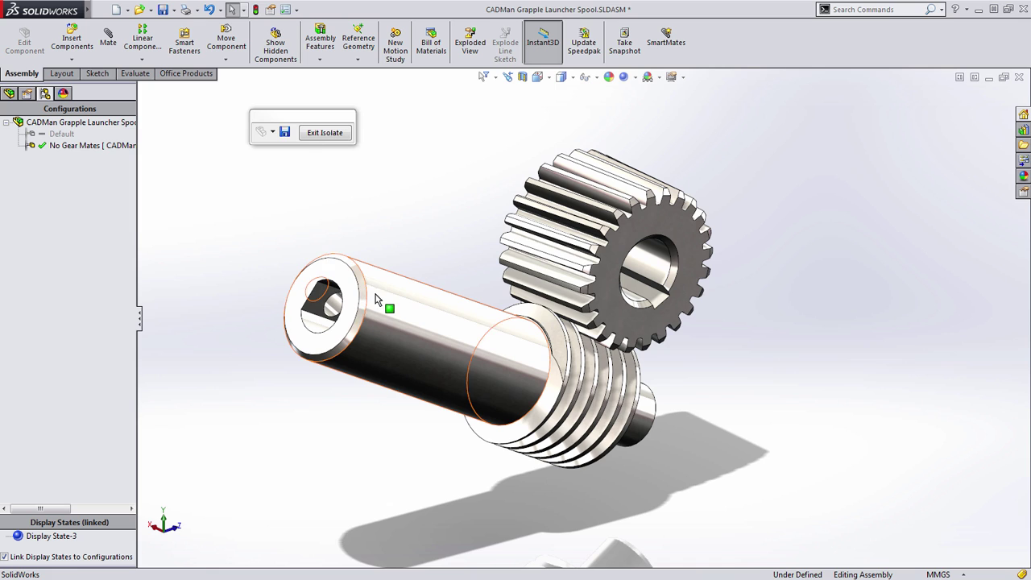
Rotate the worm and the worm gear to check the direction of motion where the threads meet the teeth.
{"action": "mouse_move", "coordinate": [366, 286]}
{"action": "left_mouse_down"}
{"action": "mouse_move", "coordinate": [369, 311]}
{"action": "mouse_move", "coordinate": [311, 371]}
{"action": "mouse_move", "coordinate": [249, 282]}
{"action": "mouse_move", "coordinate": [384, 272]}
{"action": "mouse_move", "coordinate": [350, 410]}
{"action": "mouse_move", "coordinate": [249, 293]}
{"action": "mouse_move", "coordinate": [349, 279]}
{"action": "left_mouse_up"}
{"action": "middle_click_drag", "start_coordinate": [698, 357], "coordinate": [666, 338]}
{"action": "scroll", "coordinate": [673, 358], "scroll_direction": "down", "scroll_amount": 3}
{"action": "scroll", "coordinate": [564, 306], "scroll_direction": "down", "scroll_amount": 4}
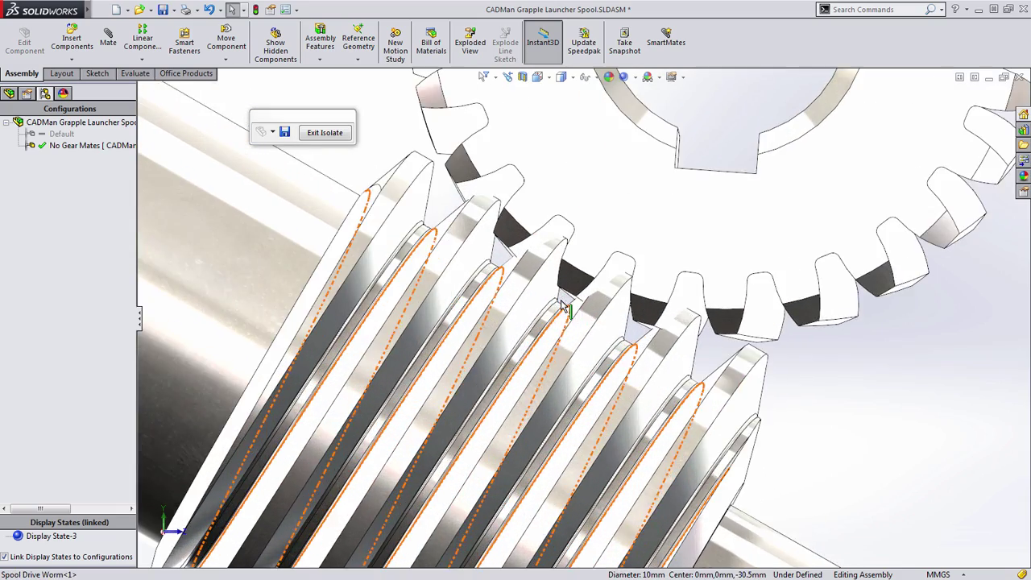
{"action": "middle_click_drag", "start_coordinate": [561, 303], "coordinate": [563, 306]}
{"action": "mouse_move", "coordinate": [587, 274]}
{"action": "left_mouse_down"}
{"action": "mouse_move", "coordinate": [578, 271]}
{"action": "mouse_move", "coordinate": [589, 282]}
{"action": "left_mouse_up"}
{"action": "scroll", "coordinate": [589, 283], "scroll_direction": "up", "scroll_amount": 10}
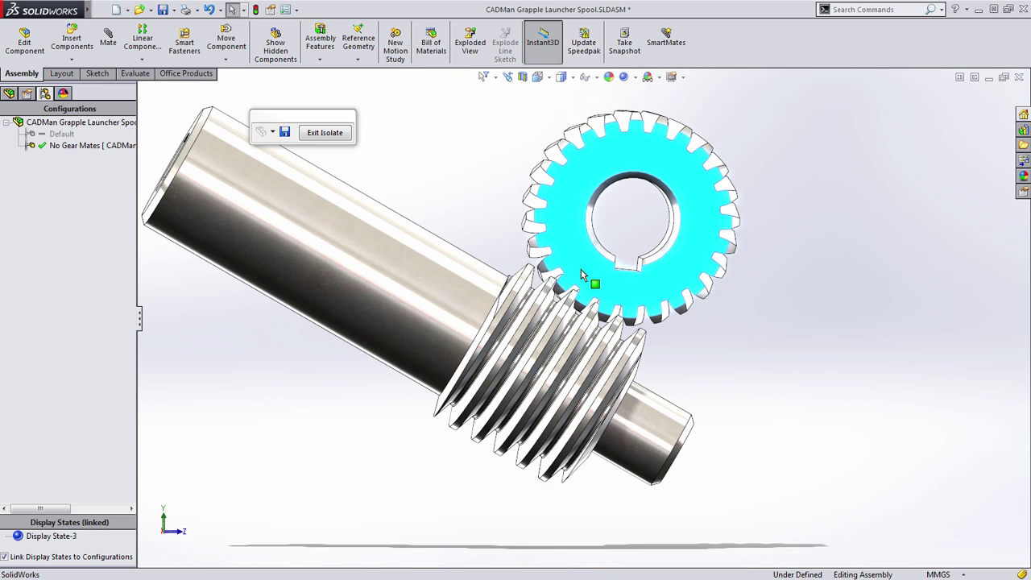
{"action": "mouse_move", "coordinate": [510, 243]}
{"action": "middle_mouse_down"}
{"action": "mouse_move", "coordinate": [561, 287]}
{"action": "mouse_move", "coordinate": [529, 244]}
{"action": "middle_mouse_up"}
{"action": "scroll", "coordinate": [530, 244], "scroll_direction": "down", "scroll_amount": 1}
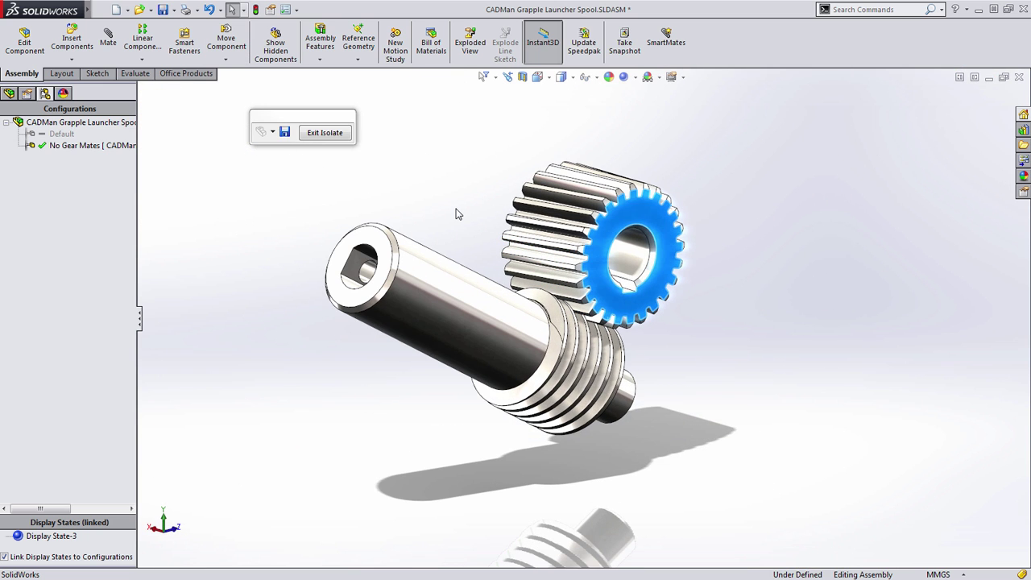
Edit GearMate5 among the Spool Drive Worm's mates and enable Reverse to flip its rotation direction.
{"action": "left_click", "coordinate": [455, 209]}
{"action": "left_click", "coordinate": [9, 93]}
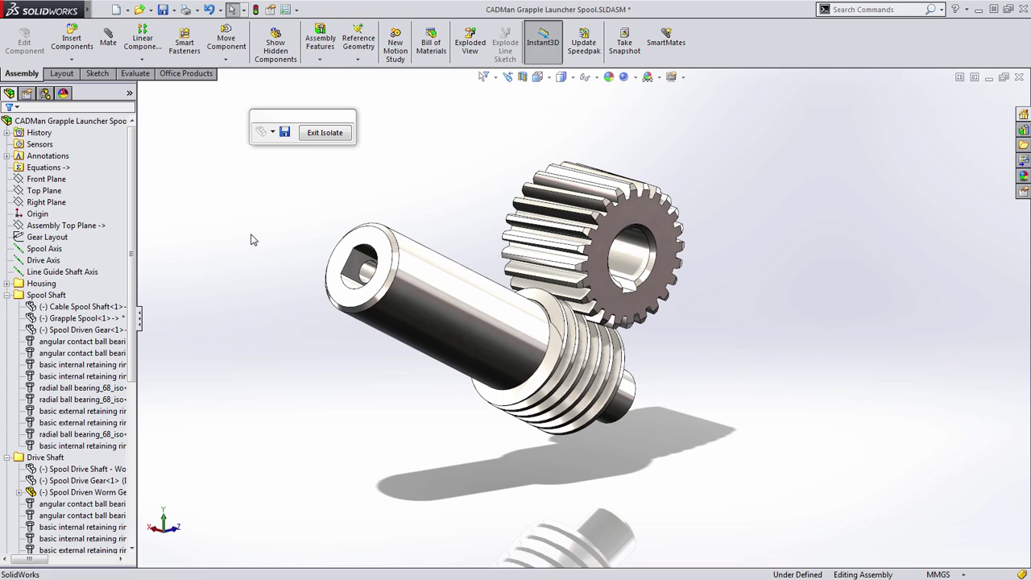
{"action": "left_click", "coordinate": [454, 273]}
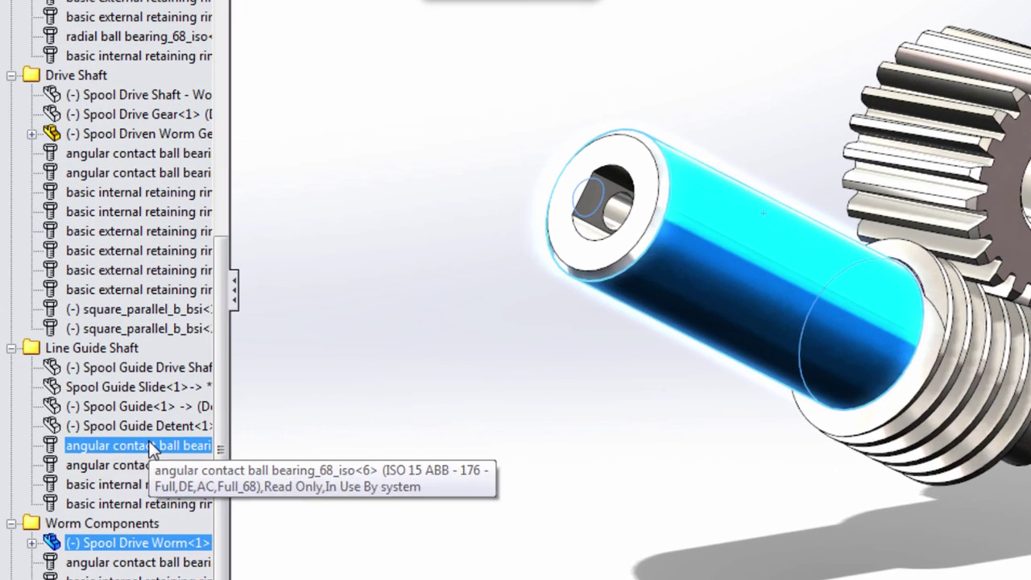
{"action": "left_click", "coordinate": [30, 544]}
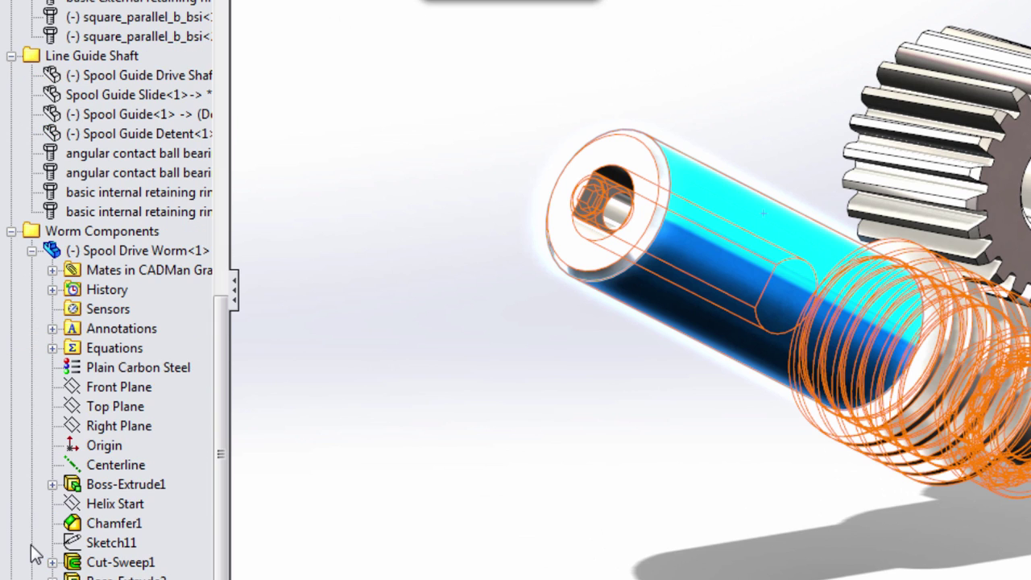
{"action": "left_click", "coordinate": [53, 271]}
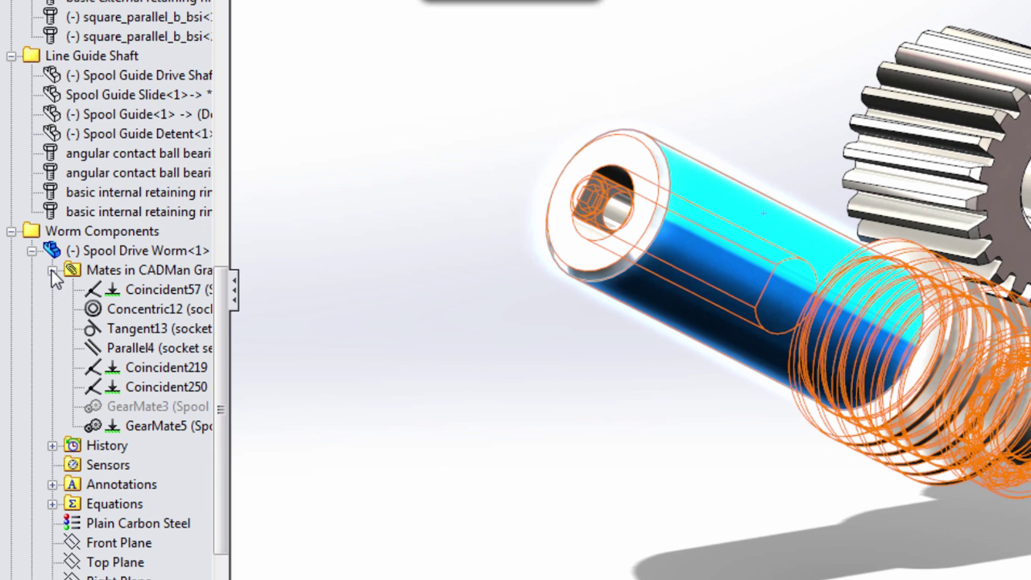
{"action": "left_click", "coordinate": [158, 431]}
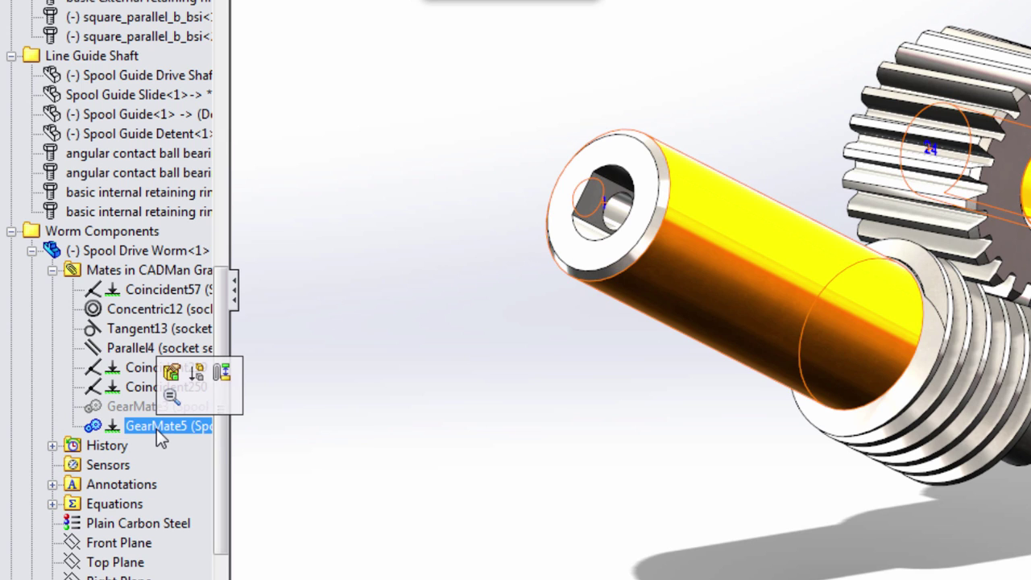
{"action": "left_click", "coordinate": [171, 373]}
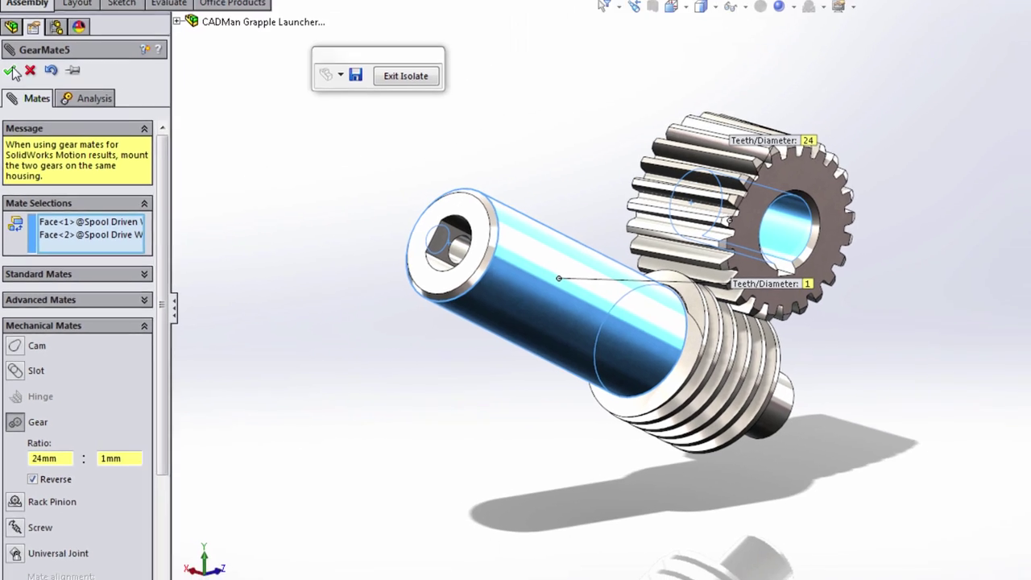
{"action": "left_click", "coordinate": [14, 71]}
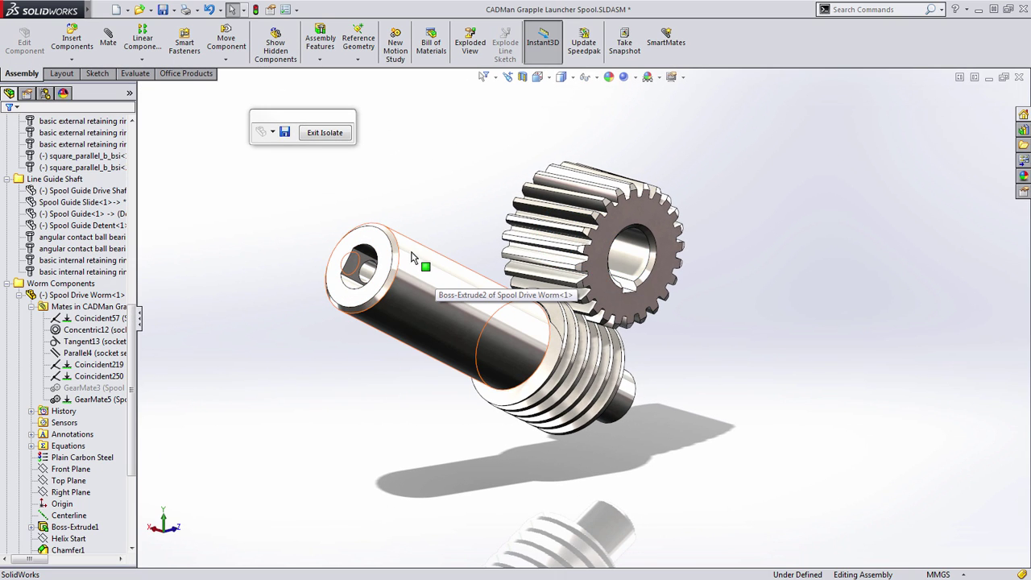
Turn the isolated Spool Drive Worm to check its reversed rotation against the worm gear, and exit isolation.
{"action": "left_click", "coordinate": [407, 258]}
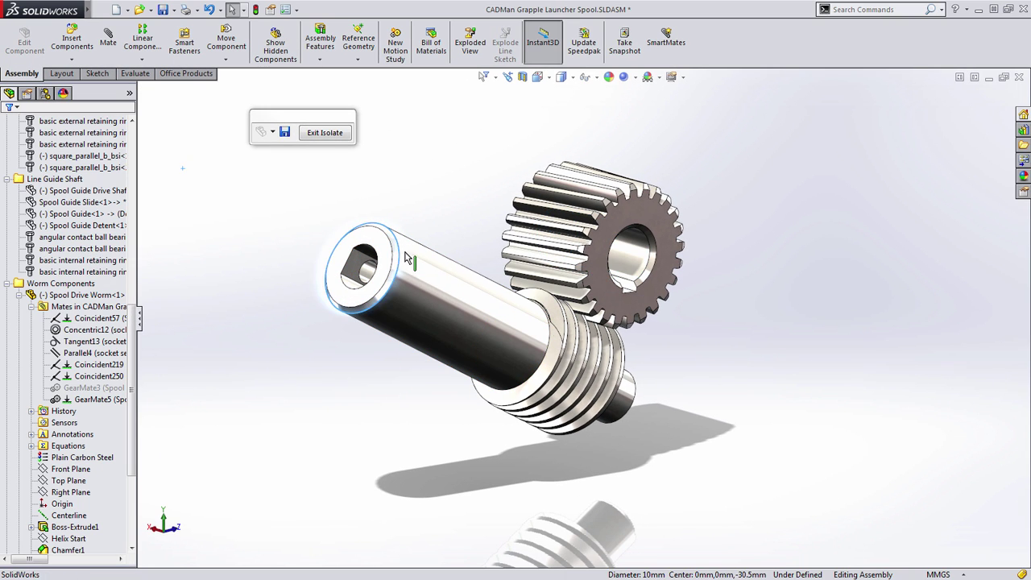
{"action": "mouse_move", "coordinate": [406, 257]}
{"action": "left_mouse_down"}
{"action": "mouse_move", "coordinate": [392, 301]}
{"action": "mouse_move", "coordinate": [311, 214]}
{"action": "mouse_move", "coordinate": [403, 318]}
{"action": "mouse_move", "coordinate": [303, 206]}
{"action": "mouse_move", "coordinate": [344, 200]}
{"action": "mouse_move", "coordinate": [409, 242]}
{"action": "left_mouse_up"}
{"action": "left_click", "coordinate": [331, 134]}
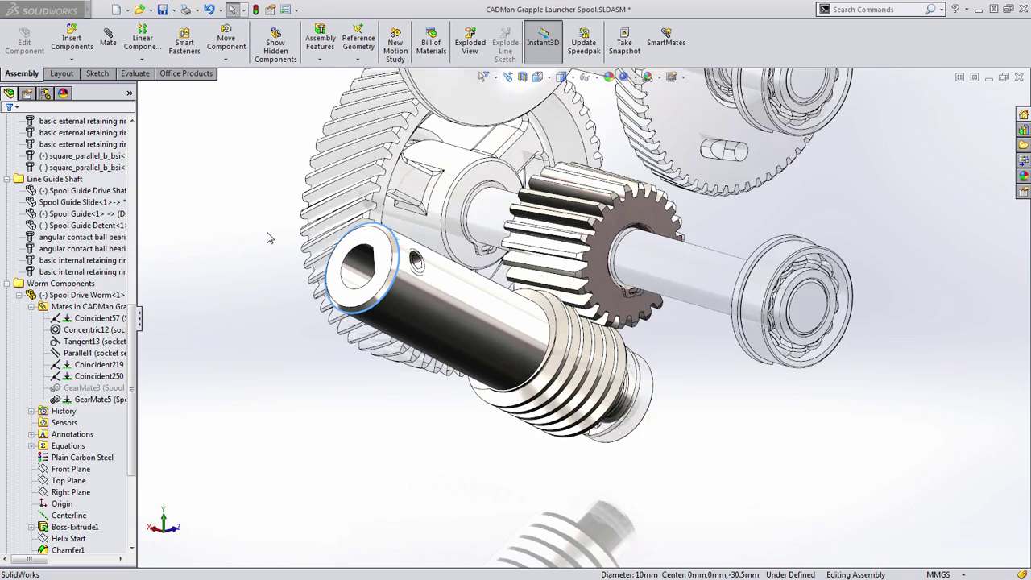
Rotate the worm shaft and the Grapple Spool's large gear in the full assembly to check how the gear train moves.
{"action": "scroll", "coordinate": [586, 250], "scroll_direction": "up", "scroll_amount": 3}
{"action": "middle_click_drag", "start_coordinate": [416, 191], "coordinate": [413, 226], "text": "ctrl"}
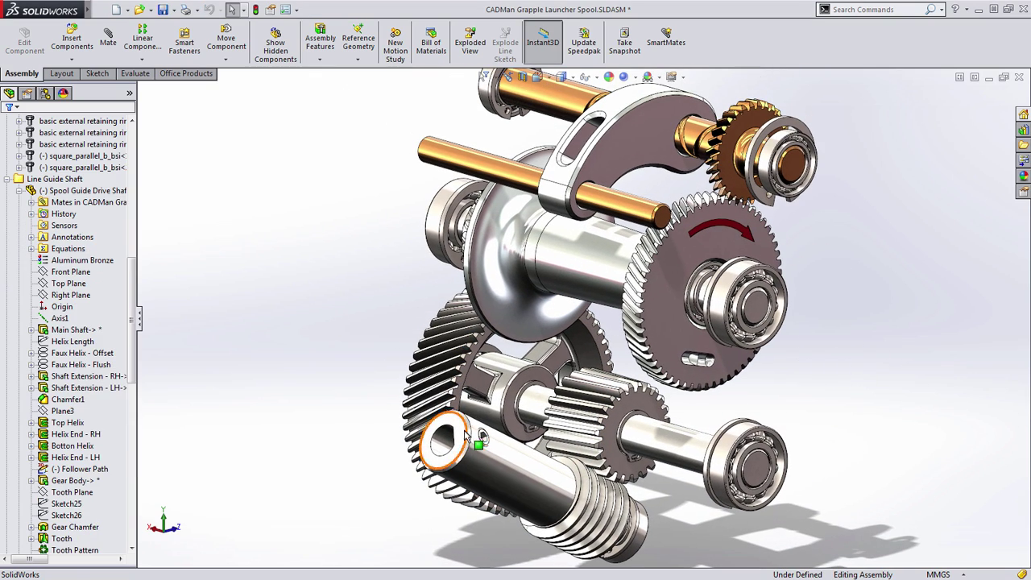
{"action": "left_click_drag", "start_coordinate": [465, 431], "coordinate": [508, 504]}
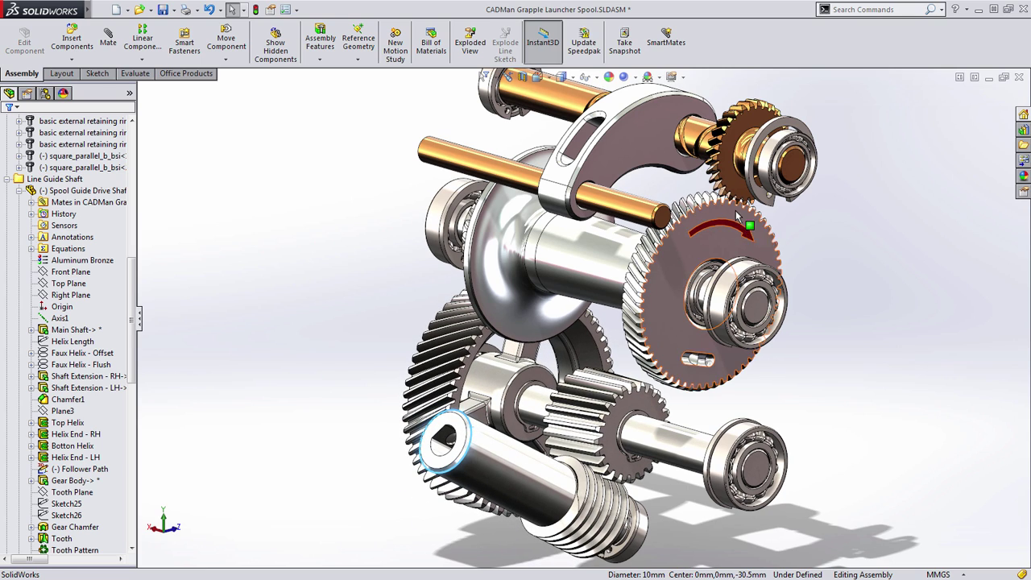
{"action": "left_click_drag", "start_coordinate": [736, 210], "coordinate": [784, 320]}
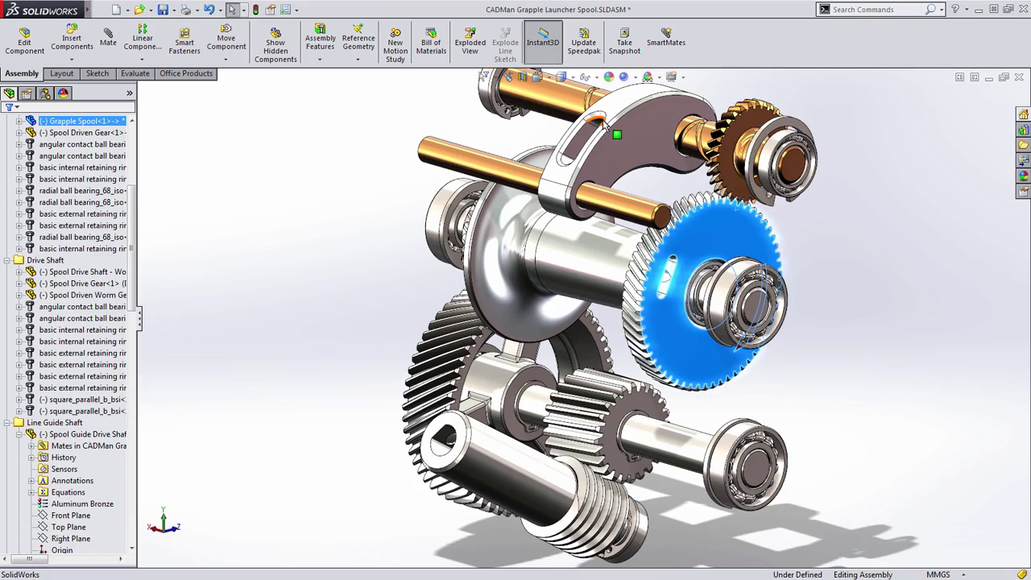
Rotate the Spool Driven Gear slightly so its teeth mesh with the Spool Drive Gear's teeth.
{"action": "middle_click_drag", "start_coordinate": [597, 228], "coordinate": [699, 239]}
{"action": "scroll", "coordinate": [492, 351], "scroll_direction": "down", "scroll_amount": 3}
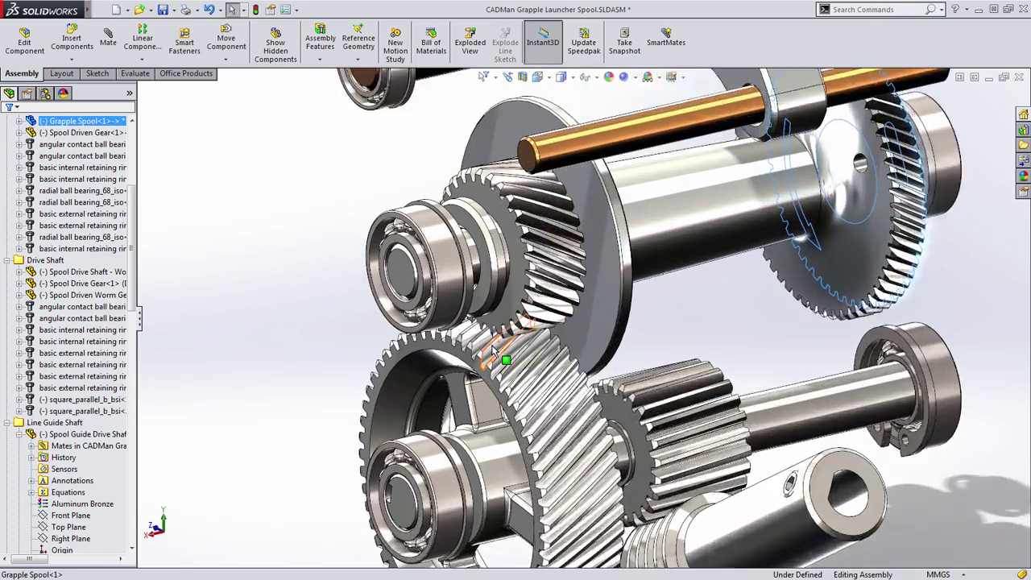
{"action": "scroll", "coordinate": [494, 350], "scroll_direction": "down", "scroll_amount": 6}
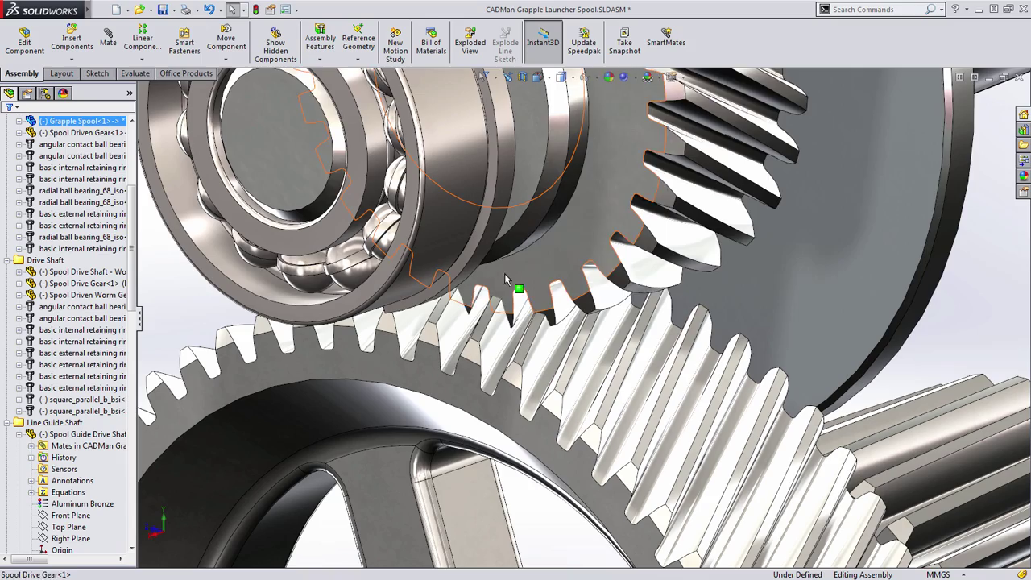
{"action": "left_click_drag", "start_coordinate": [506, 279], "coordinate": [535, 288]}
{"action": "scroll", "coordinate": [515, 286], "scroll_direction": "up", "scroll_amount": 10}
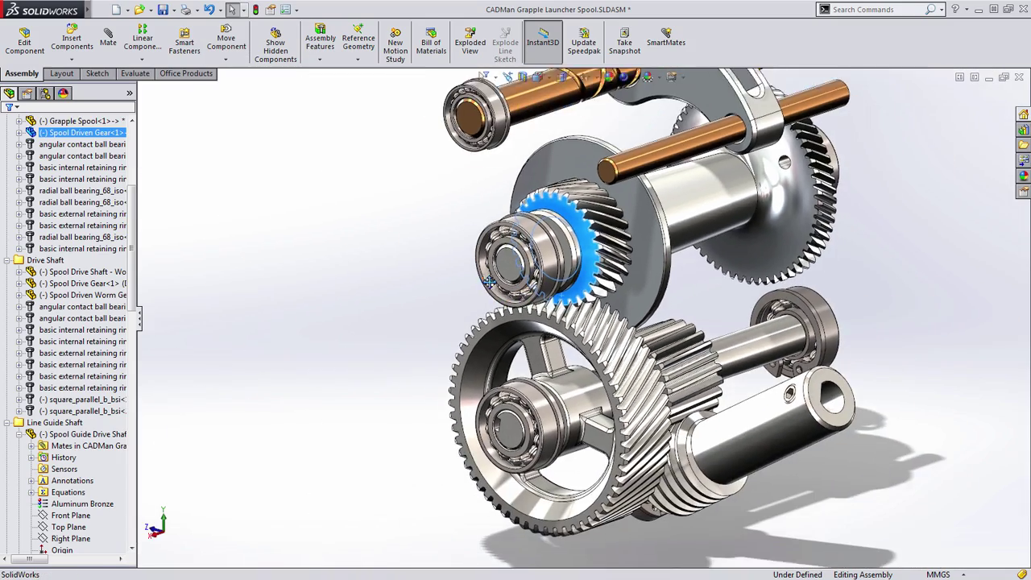
{"action": "scroll", "coordinate": [489, 282], "scroll_direction": "down", "scroll_amount": 3}
{"action": "left_click", "coordinate": [342, 292]}
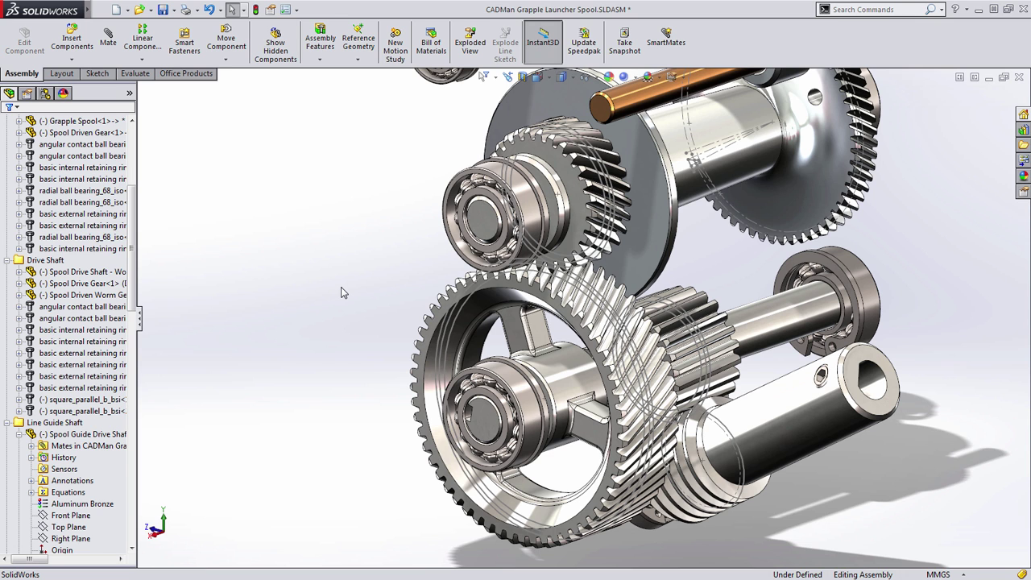
Examine the tooth mesh and pitch circles of the Spool Driven Gear and Spool Drive Gear square to the gear face.
{"action": "scroll", "coordinate": [597, 216], "scroll_direction": "down", "scroll_amount": 6}
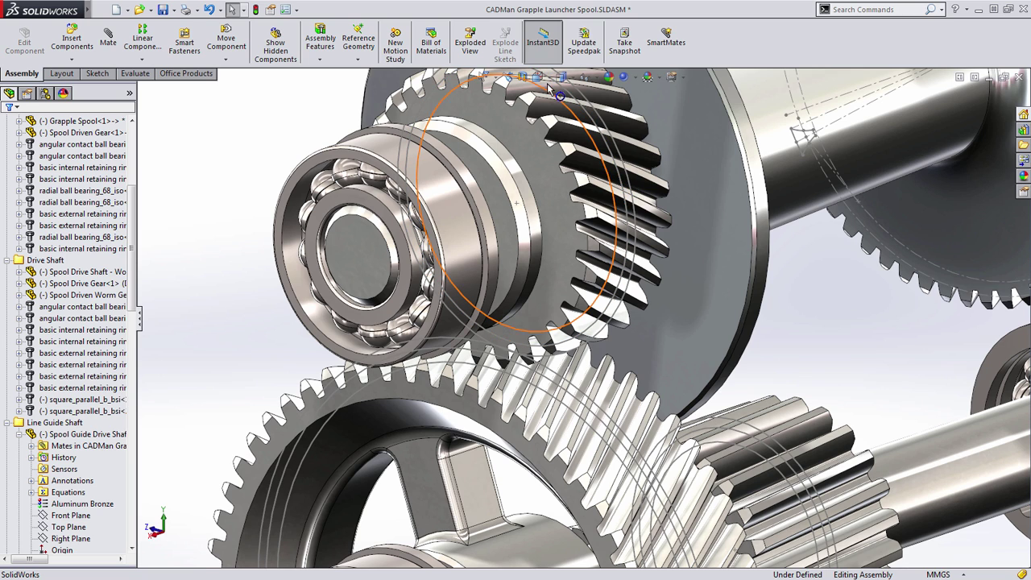
{"action": "left_click", "coordinate": [559, 197]}
{"action": "left_click", "coordinate": [627, 148]}
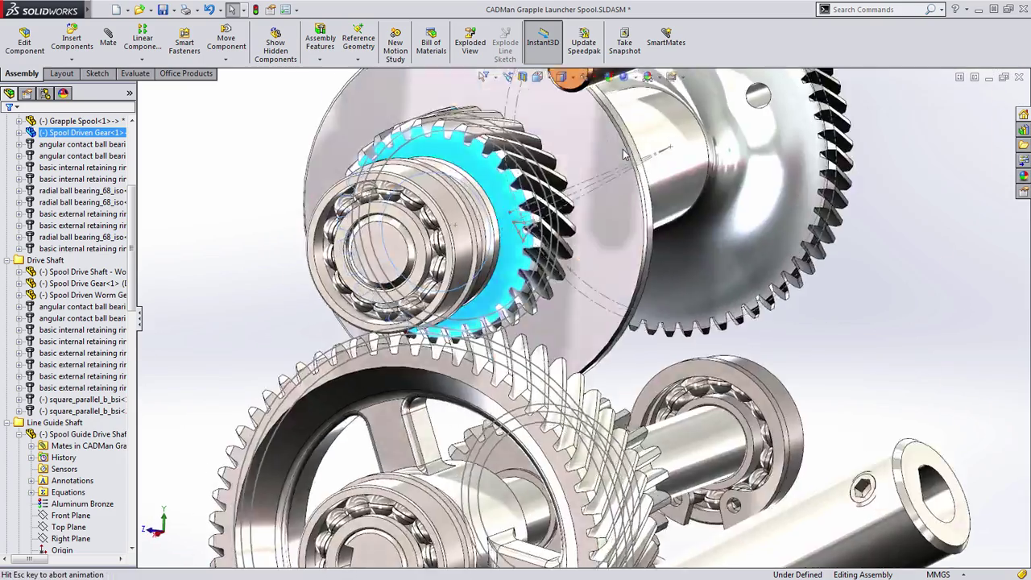
{"action": "scroll", "coordinate": [529, 364], "scroll_direction": "down", "scroll_amount": 5}
{"action": "scroll", "coordinate": [530, 364], "scroll_direction": "down", "scroll_amount": 3}
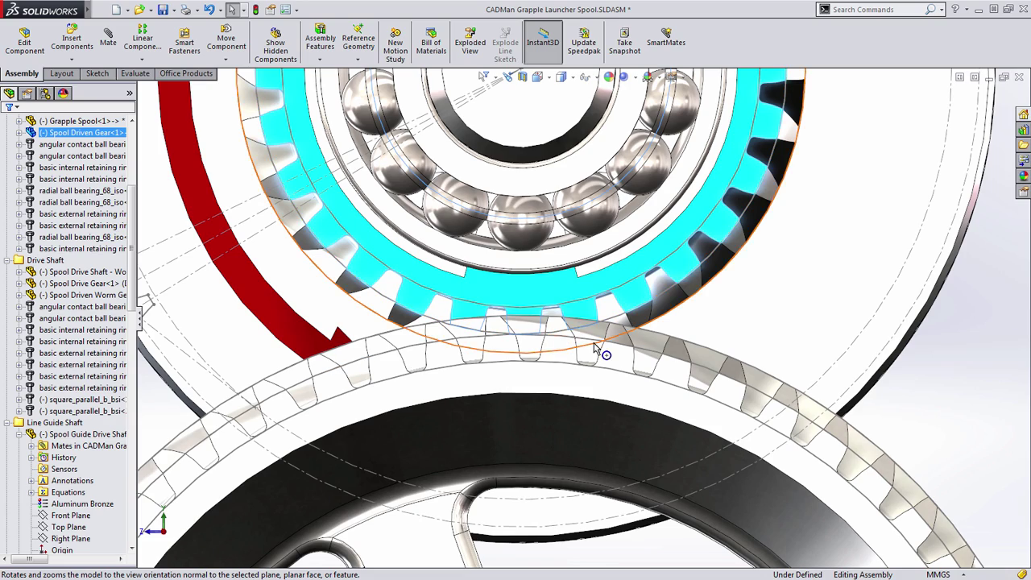
{"action": "scroll", "coordinate": [600, 351], "scroll_direction": "up", "scroll_amount": 6}
{"action": "scroll", "coordinate": [594, 346], "scroll_direction": "up", "scroll_amount": 5}
{"action": "middle_click_drag", "start_coordinate": [494, 345], "coordinate": [403, 354]}
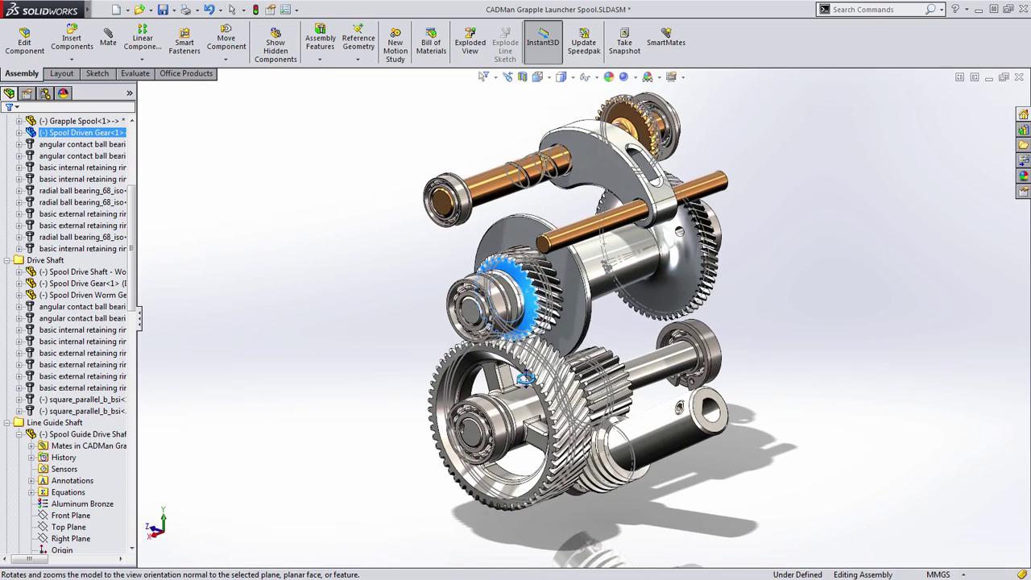
{"action": "left_click", "coordinate": [272, 195]}
Add a mechanical Gear mate between the Spool Driven Gear and Spool Drive Gear sketch circles, with a 16.8 mm : 33.6 mm ratio.
{"action": "left_click", "coordinate": [108, 36]}
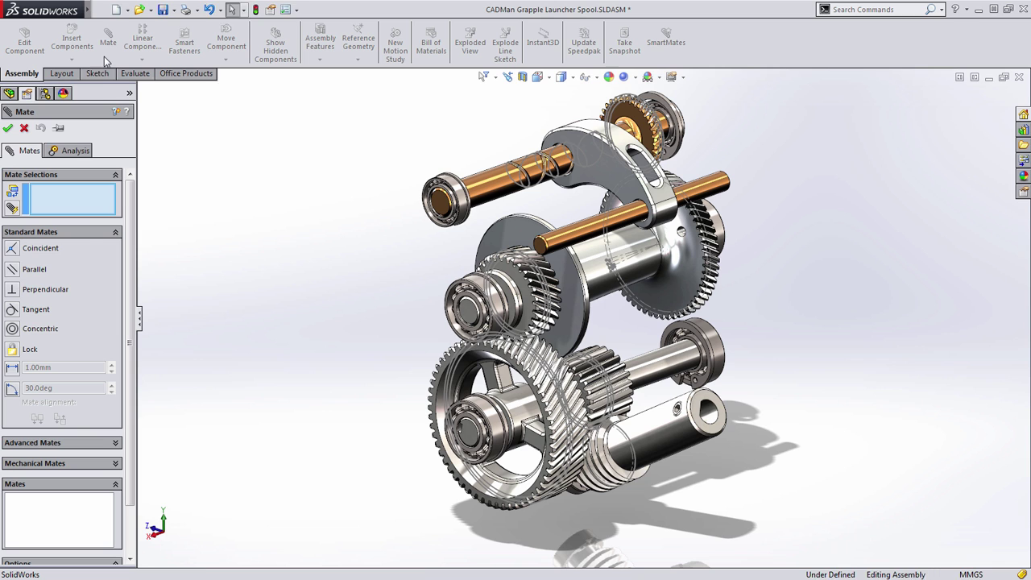
{"action": "left_click", "coordinate": [63, 465]}
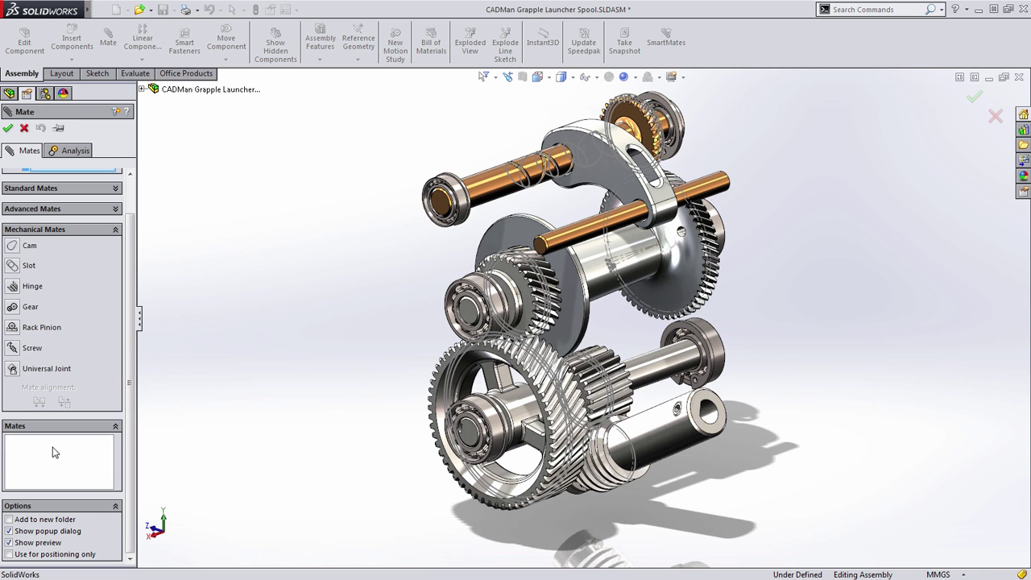
{"action": "left_click", "coordinate": [24, 309]}
{"action": "scroll", "coordinate": [435, 338], "scroll_direction": "down", "scroll_amount": 3}
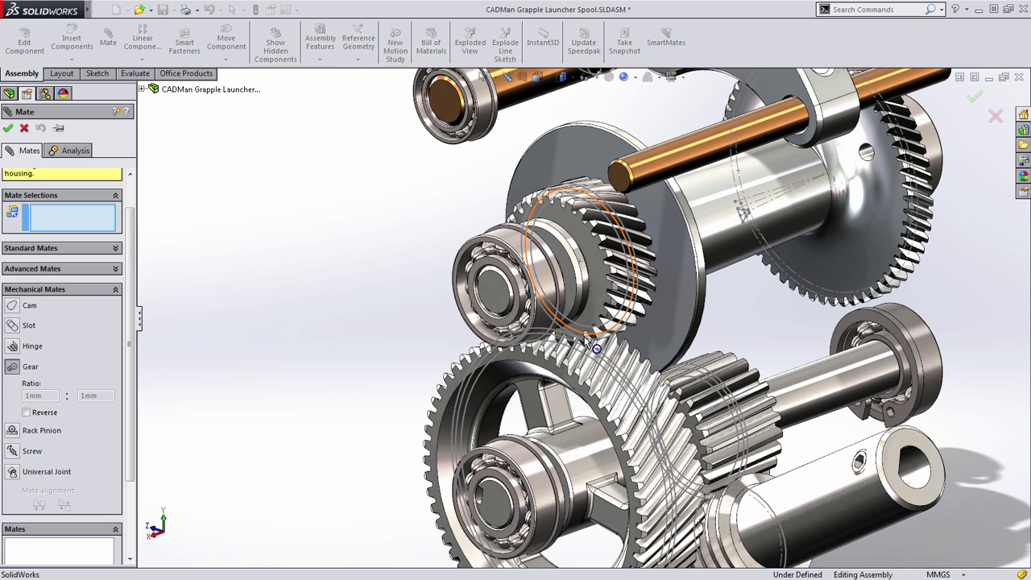
{"action": "left_click", "coordinate": [619, 300]}
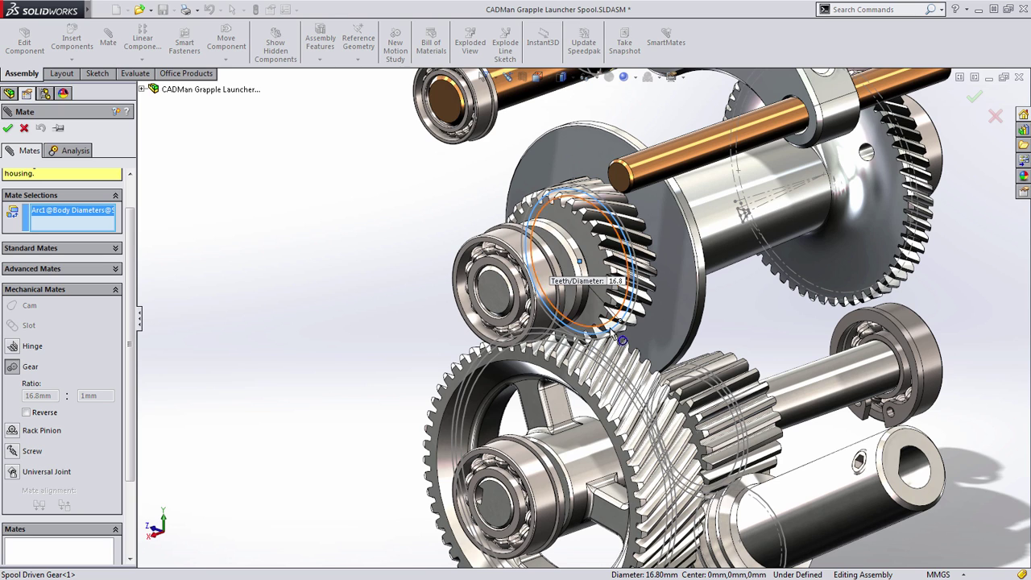
{"action": "left_click", "coordinate": [616, 371]}
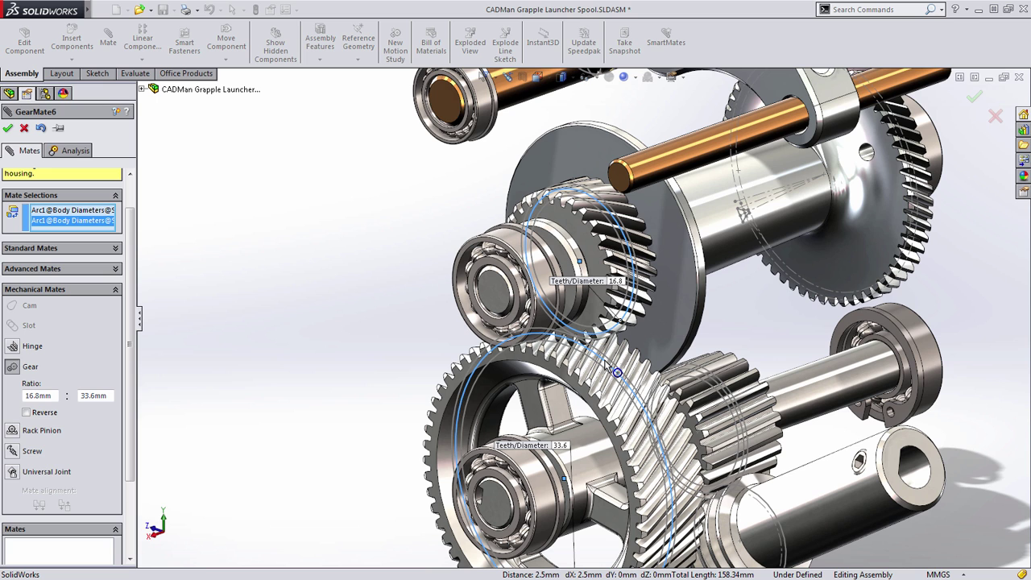
{"action": "key", "text": "Return"}
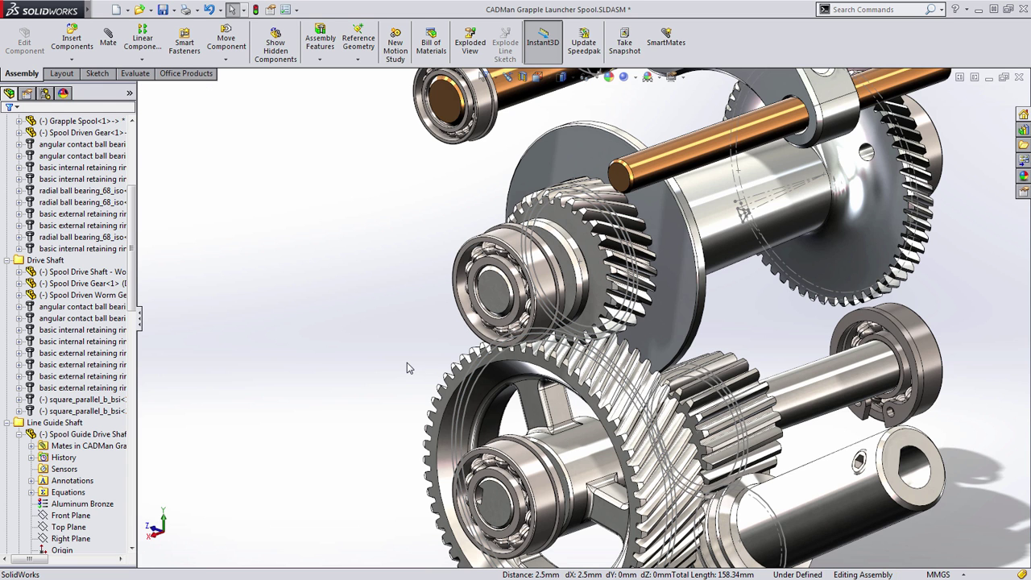
Rotate the Spool Drive Gear back and forth to check that the spool and worm turn with it.
{"action": "mouse_move", "coordinate": [528, 367]}
{"action": "left_mouse_down"}
{"action": "mouse_move", "coordinate": [594, 405]}
{"action": "mouse_move", "coordinate": [553, 368]}
{"action": "mouse_move", "coordinate": [513, 355]}
{"action": "mouse_move", "coordinate": [568, 381]}
{"action": "mouse_move", "coordinate": [541, 361]}
{"action": "left_mouse_up"}
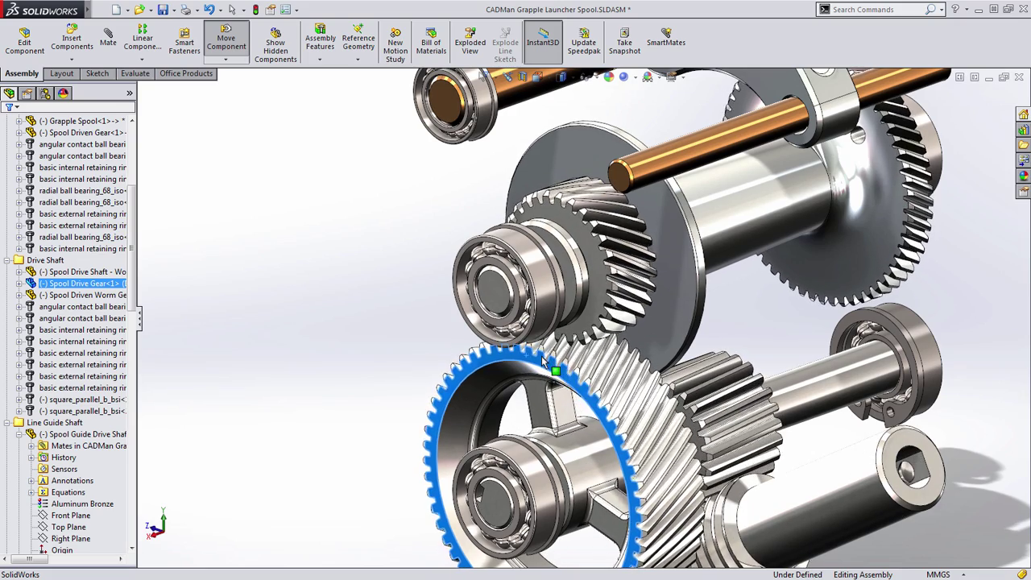
{"action": "key", "text": "Escape"}
{"action": "key", "text": "z"}
{"action": "key", "text": "z"}
{"action": "key", "text": "z"}
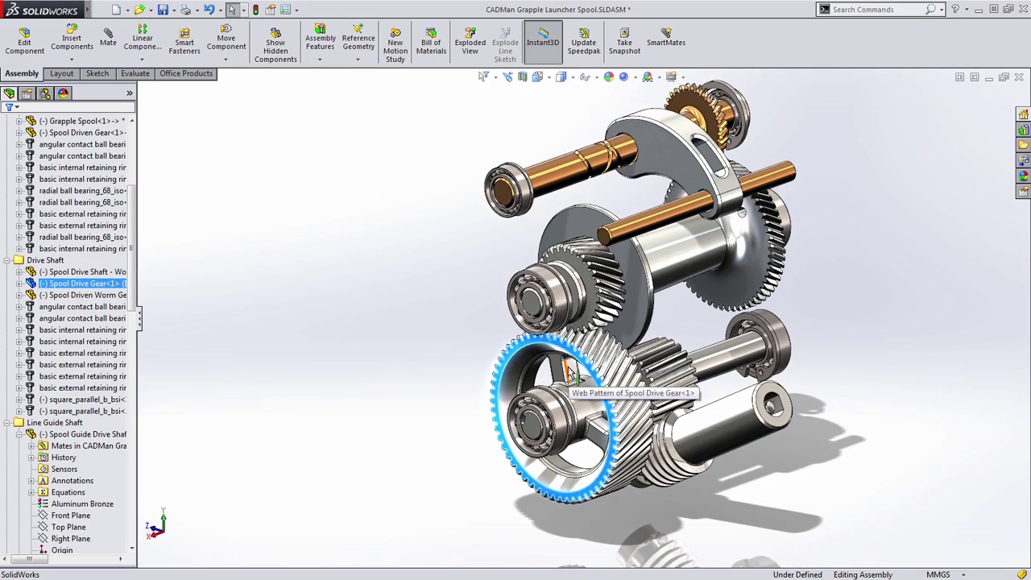
{"action": "left_click_drag", "start_coordinate": [605, 387], "coordinate": [619, 420]}
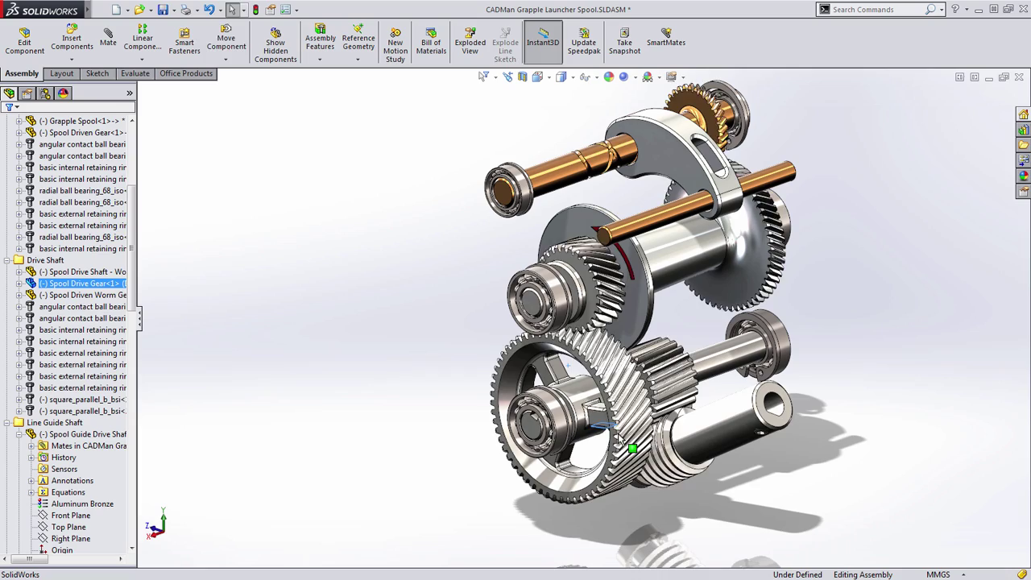
{"action": "left_click_drag", "start_coordinate": [619, 437], "coordinate": [649, 233]}
Slide the Spool Guide along its grooved drive shaft toward the shaft's gear.
{"action": "middle_click_drag", "start_coordinate": [640, 205], "coordinate": [618, 222]}
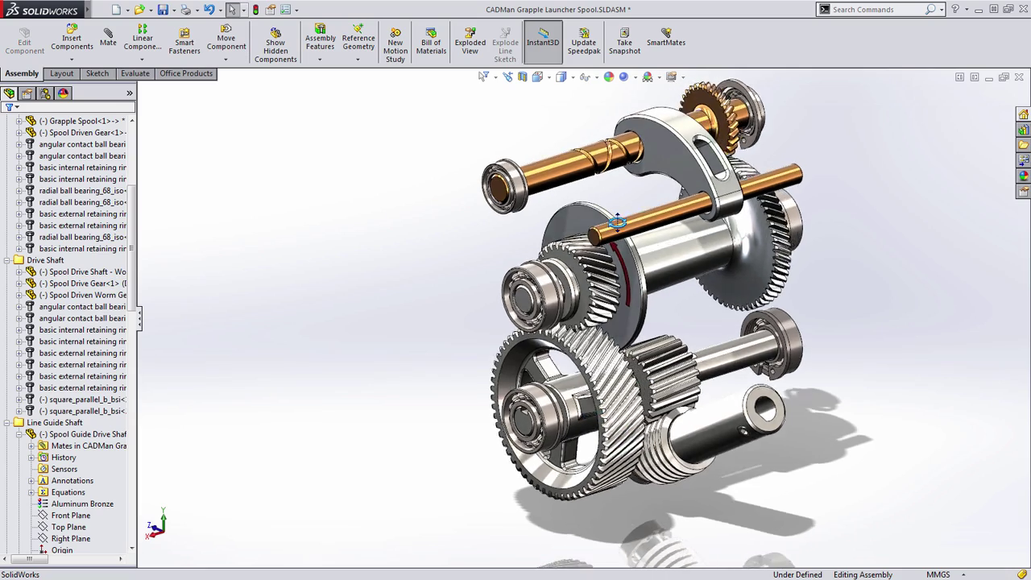
{"action": "scroll", "coordinate": [661, 202], "scroll_direction": "down", "scroll_amount": 5}
{"action": "left_click", "coordinate": [564, 260]}
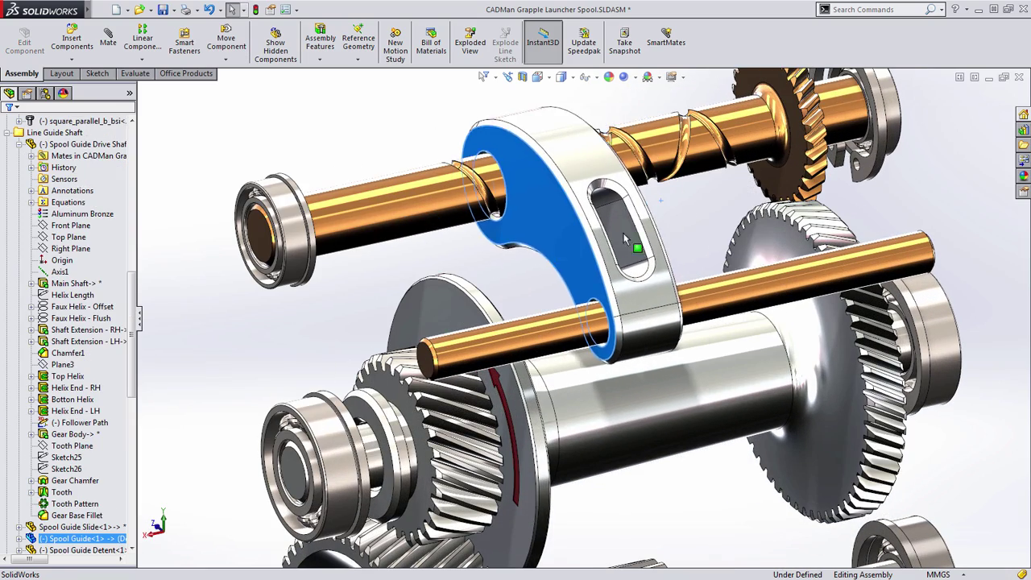
{"action": "left_click_drag", "start_coordinate": [624, 238], "coordinate": [725, 205]}
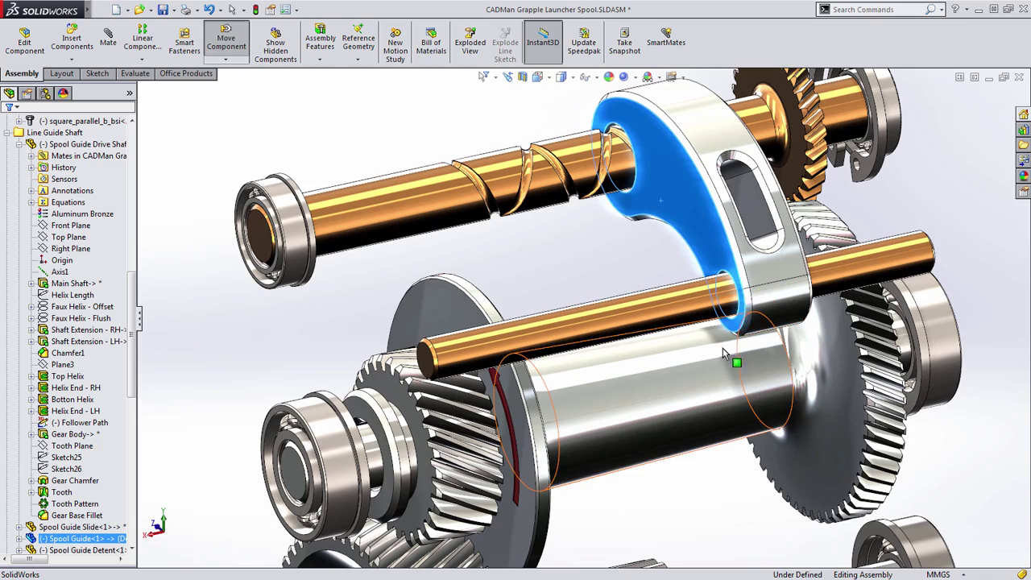
Isolate the Spool Guide Detent, the Spool Guide and the Spool Guide Drive Shaft.
{"action": "middle_click_drag", "start_coordinate": [433, 255], "coordinate": [629, 260]}
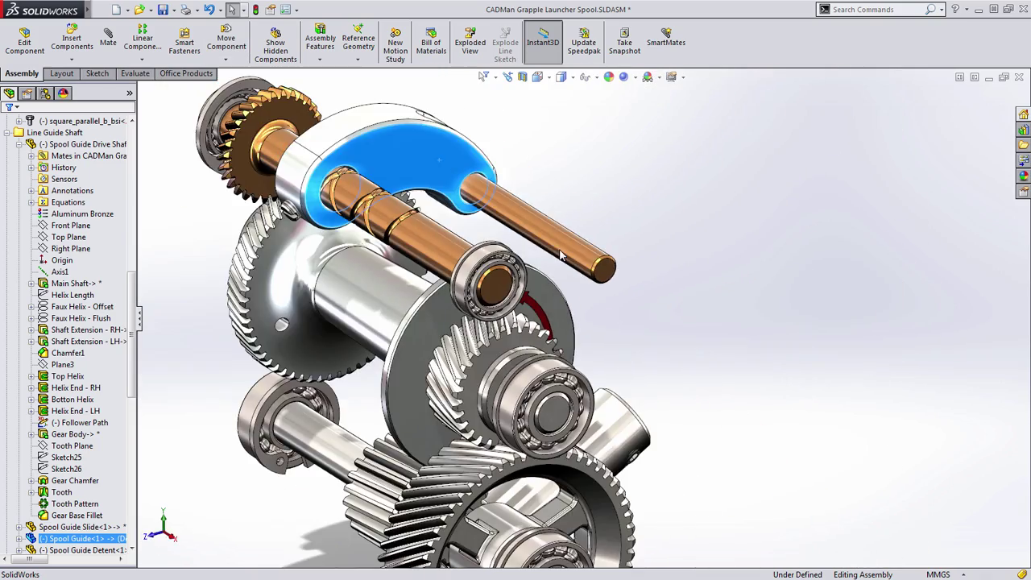
{"action": "middle_click_drag", "start_coordinate": [362, 242], "coordinate": [452, 194]}
{"action": "scroll", "coordinate": [367, 184], "scroll_direction": "up", "scroll_amount": 5}
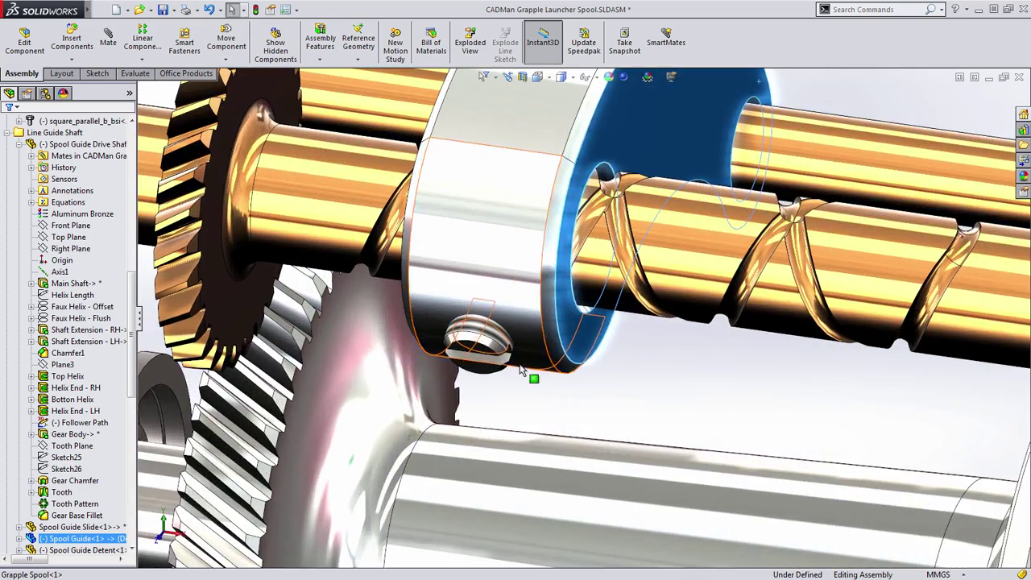
{"action": "left_click", "coordinate": [468, 352]}
{"action": "left_click", "coordinate": [456, 253], "text": "ctrl"}
{"action": "left_click", "coordinate": [336, 176], "text": "ctrl"}
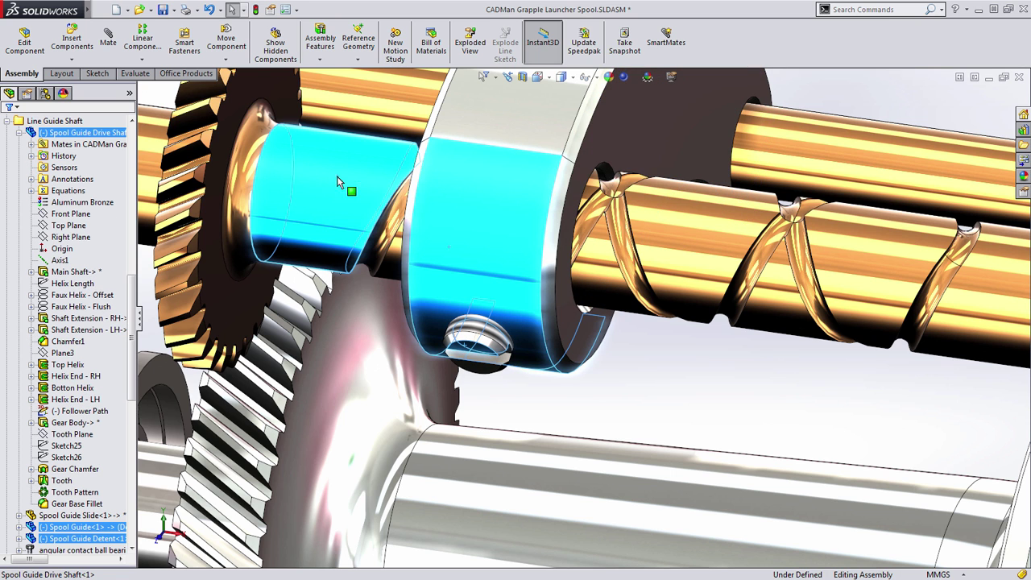
{"action": "right_click", "coordinate": [659, 371]}
{"action": "left_click", "coordinate": [718, 418]}
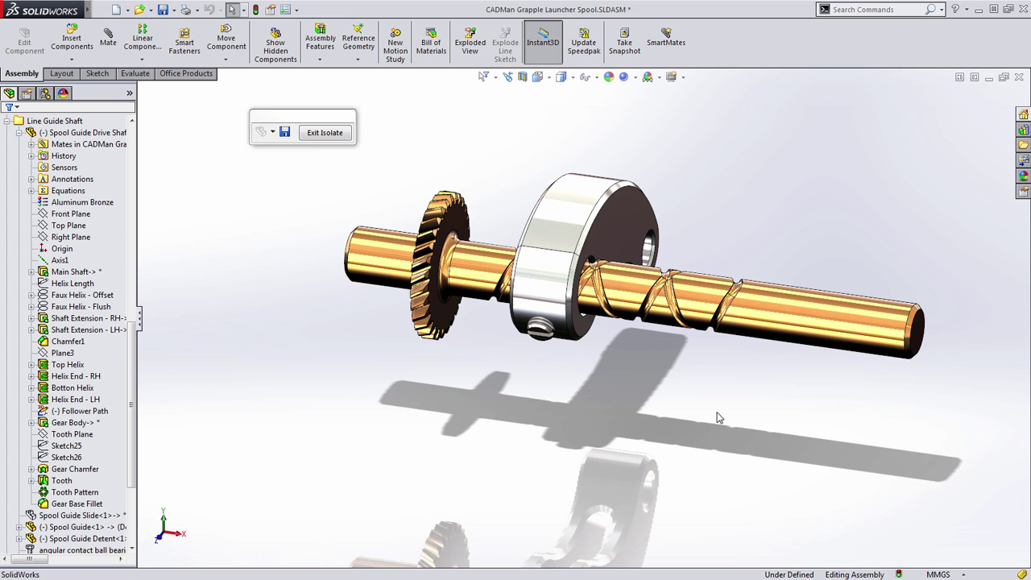
Show Sketch1 of the Revolve1 feature in the Spool Guide Detent.
{"action": "middle_click_drag", "start_coordinate": [599, 378], "coordinate": [581, 368]}
{"action": "scroll", "coordinate": [537, 274], "scroll_direction": "down", "scroll_amount": 2}
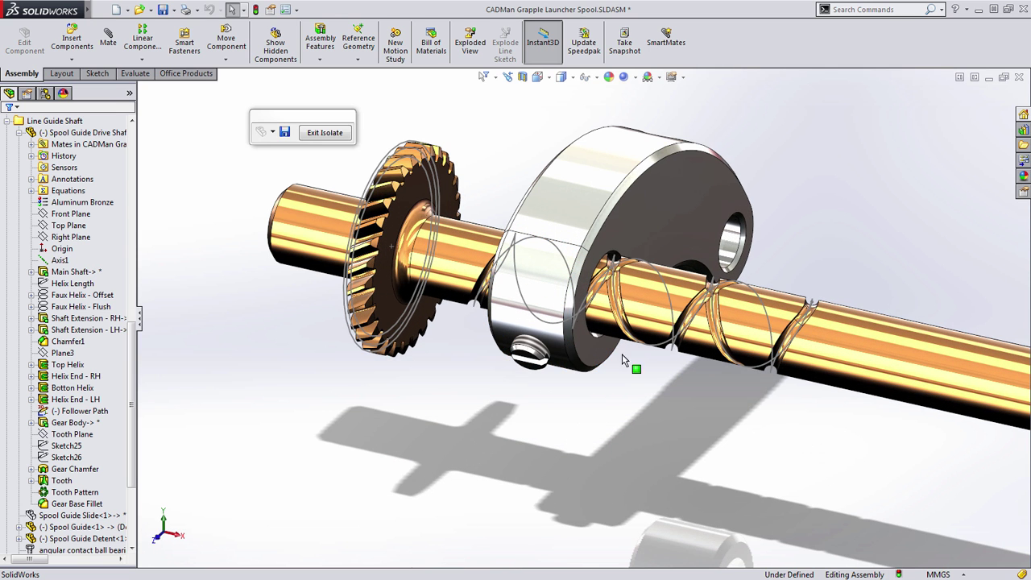
{"action": "middle_click_drag", "start_coordinate": [686, 333], "coordinate": [644, 353]}
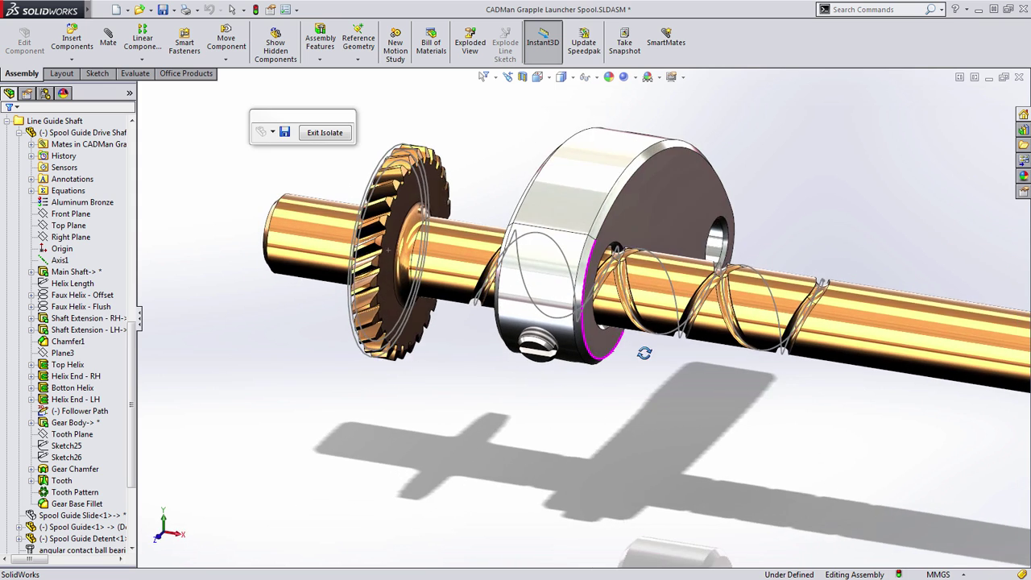
{"action": "scroll", "coordinate": [644, 353], "scroll_direction": "down", "scroll_amount": 4}
{"action": "left_click", "coordinate": [533, 337]}
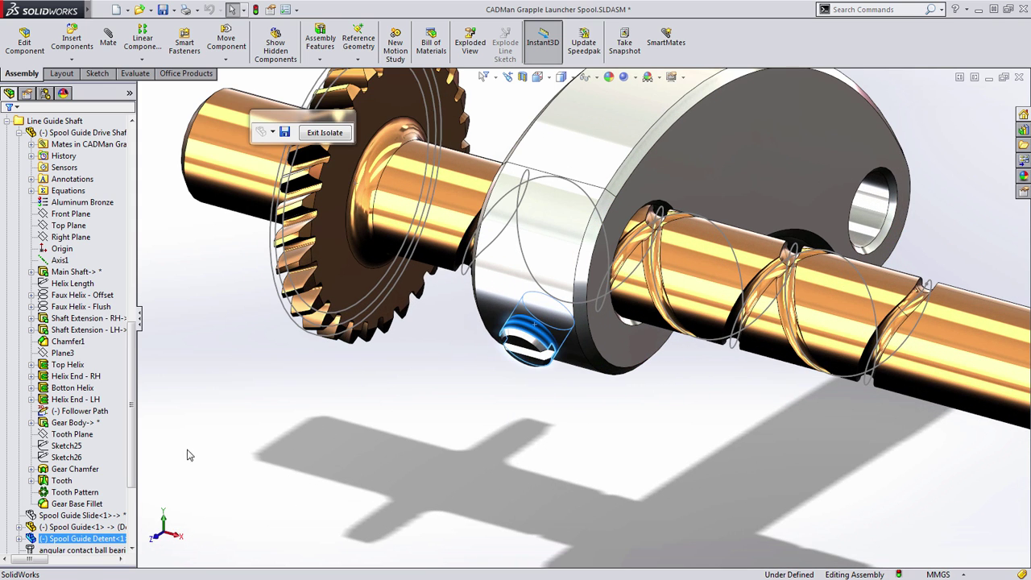
{"action": "left_click", "coordinate": [19, 538]}
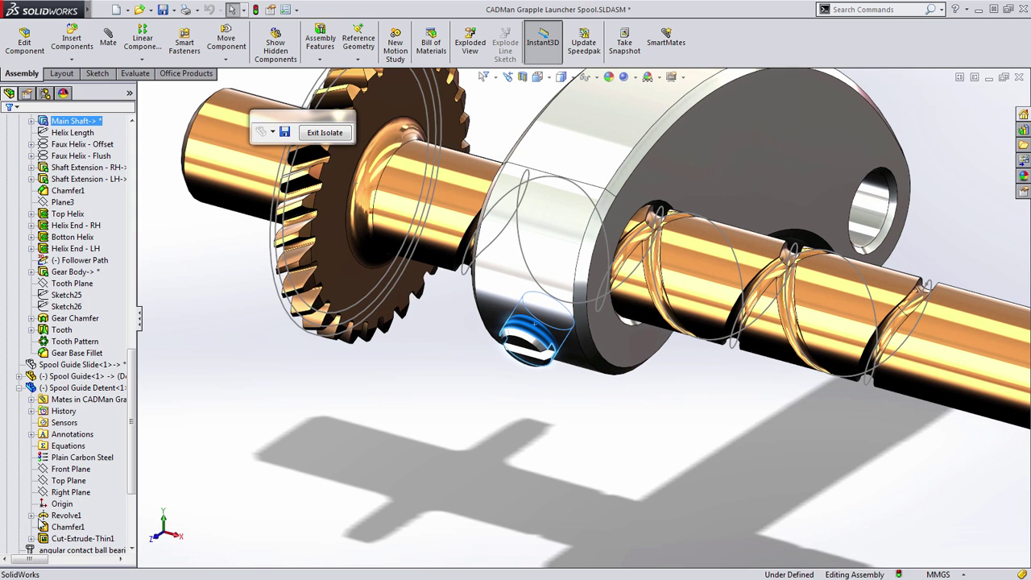
{"action": "left_click", "coordinate": [42, 517]}
{"action": "left_click", "coordinate": [32, 516]}
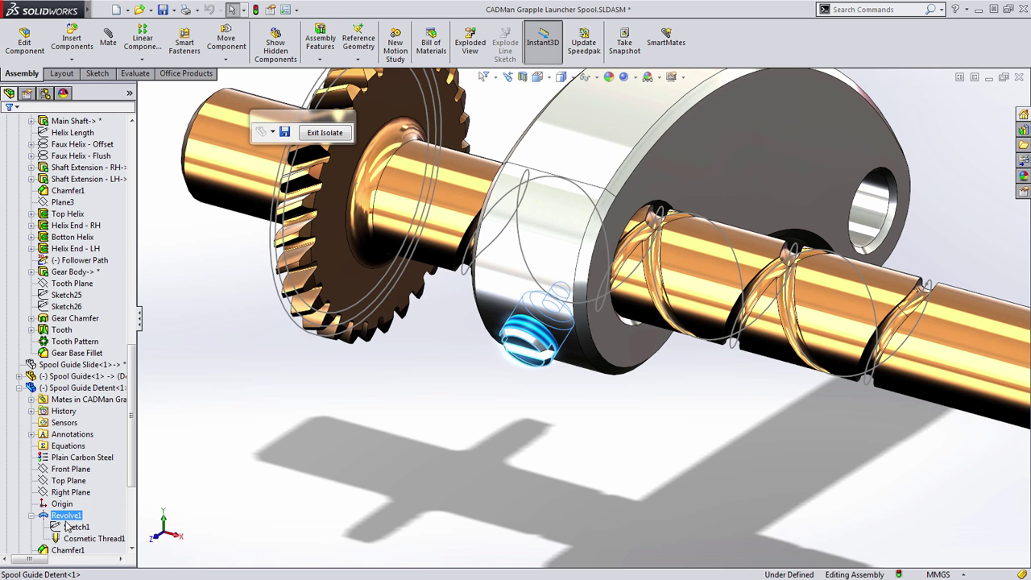
{"action": "left_click", "coordinate": [73, 528]}
{"action": "left_click", "coordinate": [79, 506]}
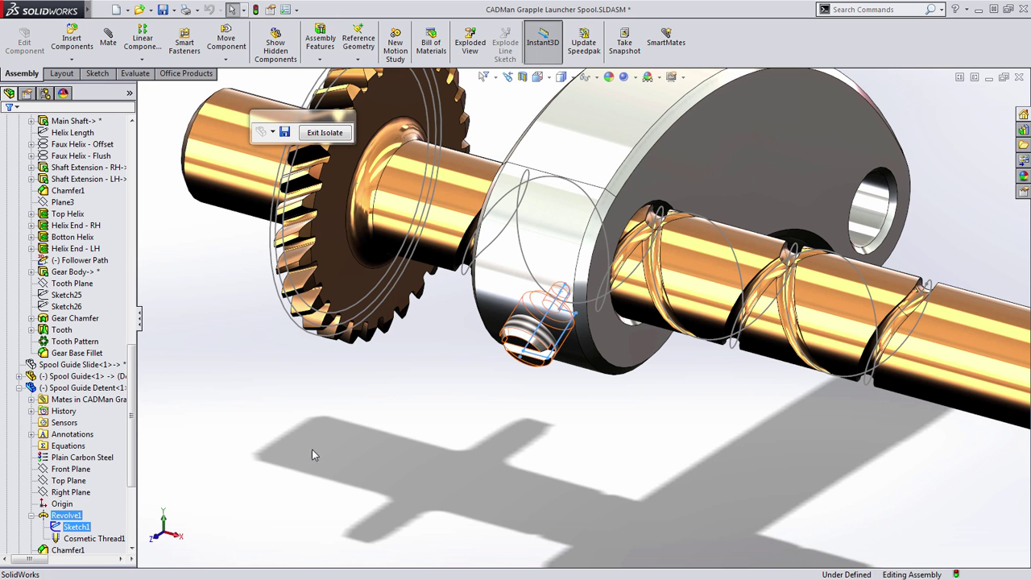
Slide the Spool Guide Detent partly out of its threaded hole in the Spool Guide.
{"action": "scroll", "coordinate": [581, 335], "scroll_direction": "down", "scroll_amount": 4}
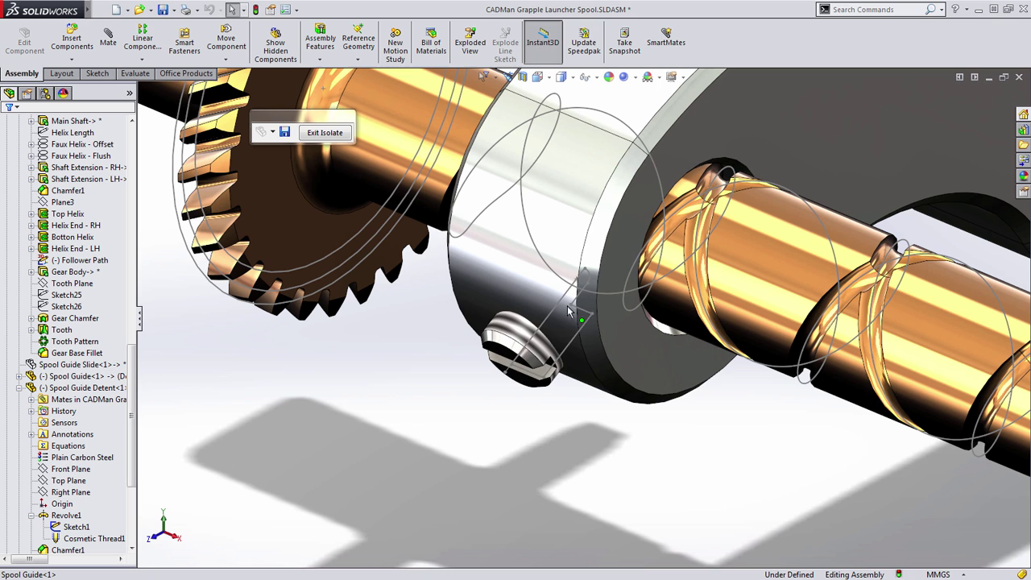
{"action": "left_click_drag", "start_coordinate": [522, 333], "coordinate": [500, 371]}
{"action": "left_click", "coordinate": [450, 396]}
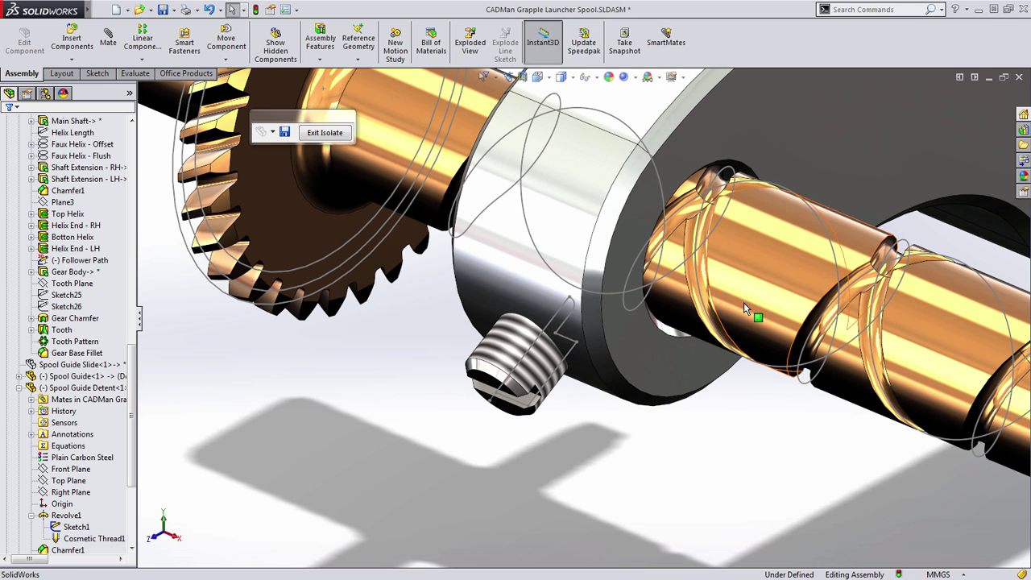
Turn the Spool Guide Drive Shaft about its axis to bring its grooves into a different position at the Spool Guide.
{"action": "left_click_drag", "start_coordinate": [744, 307], "coordinate": [793, 241]}
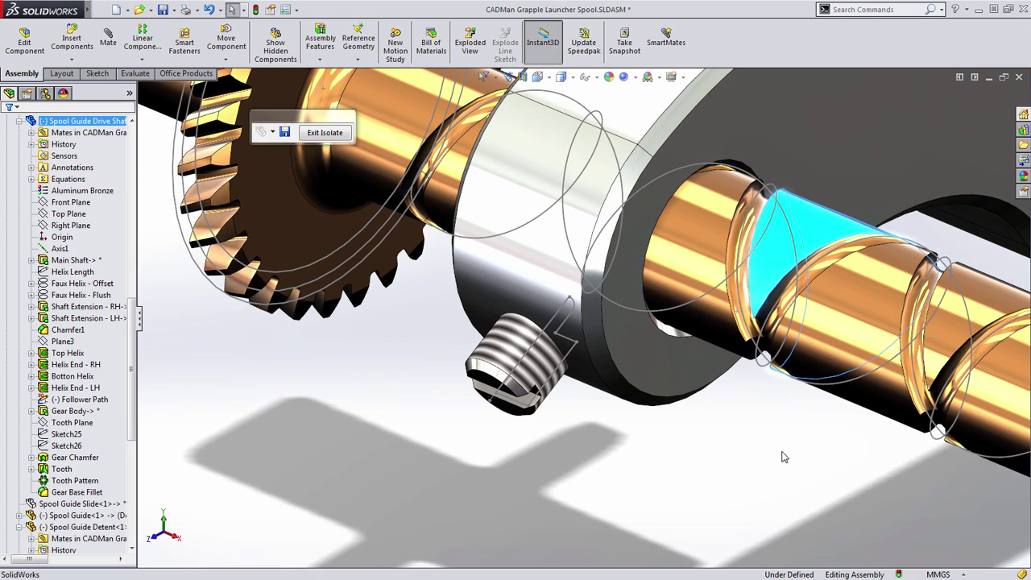
{"action": "middle_click_drag", "start_coordinate": [681, 431], "coordinate": [686, 426]}
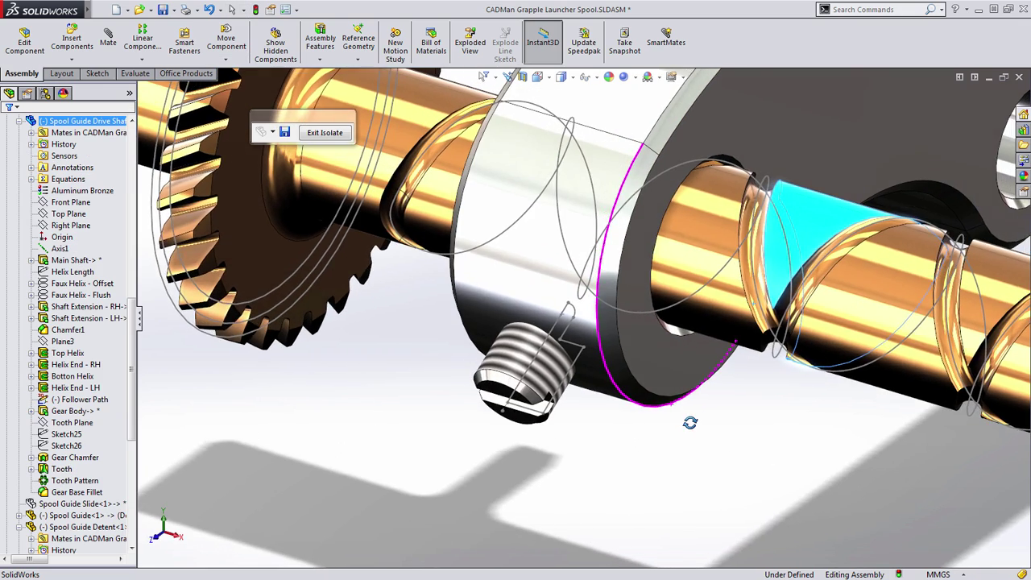
{"action": "left_click", "coordinate": [666, 443]}
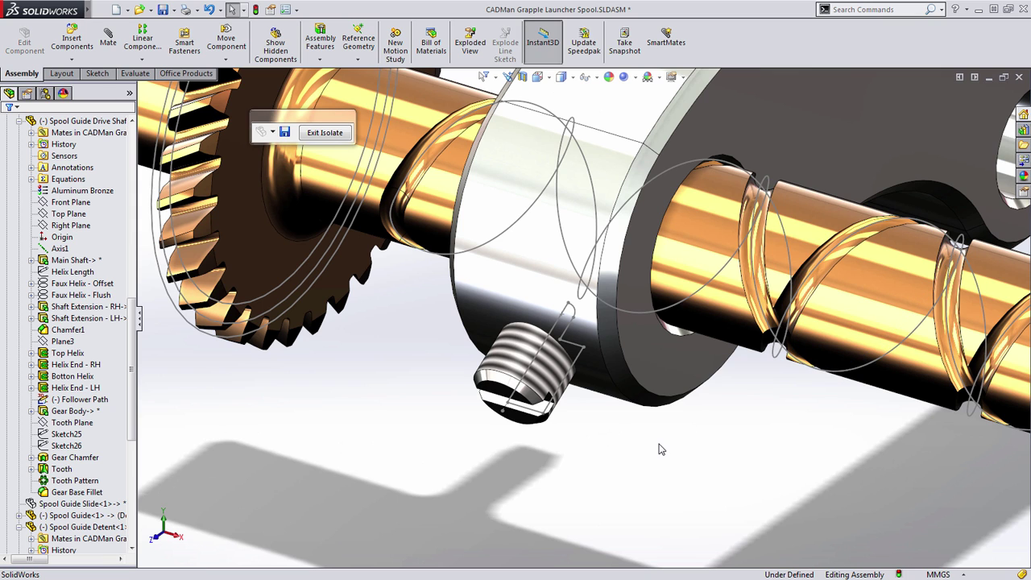
Set up a Path Mate with Point5 of the Spool Guide Detent's Sketch1 as the component vertex.
{"action": "left_click", "coordinate": [110, 42]}
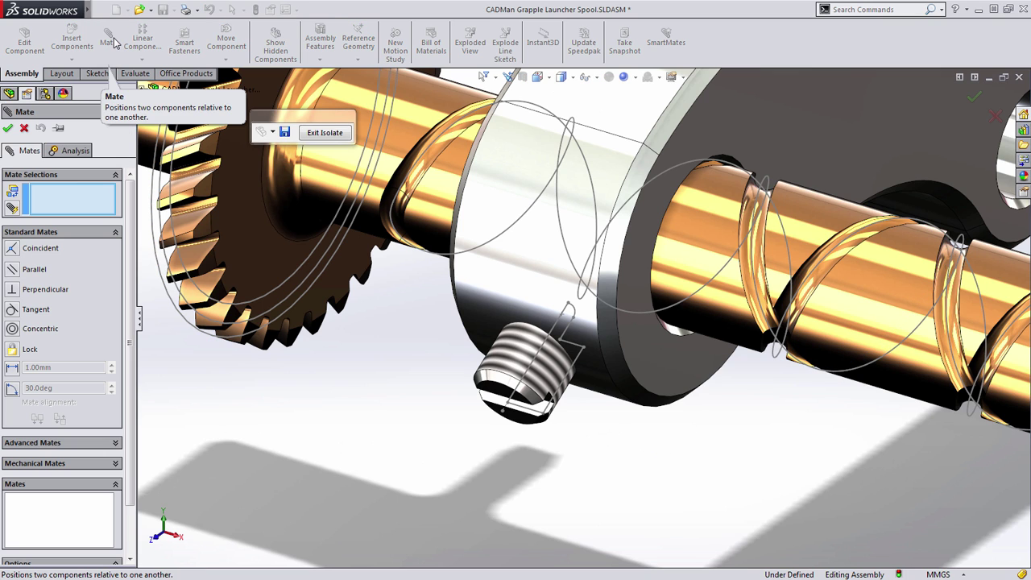
{"action": "left_click", "coordinate": [48, 464]}
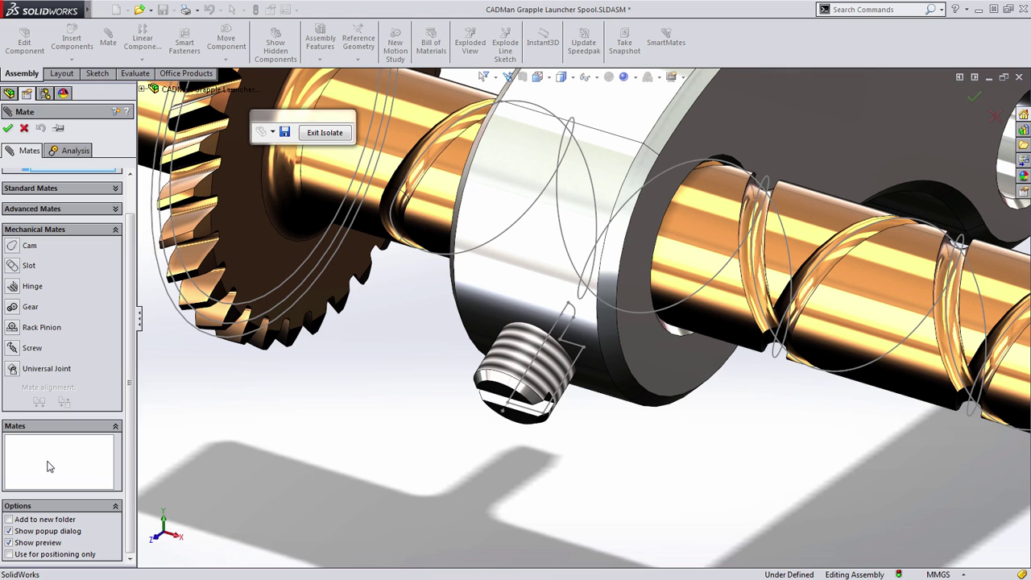
{"action": "left_click", "coordinate": [36, 209]}
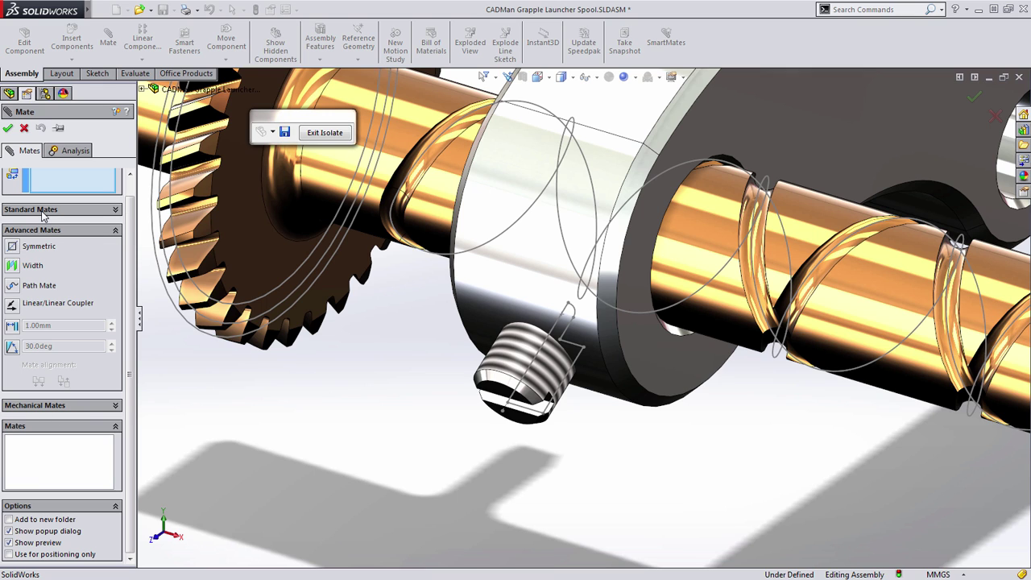
{"action": "left_click", "coordinate": [13, 286]}
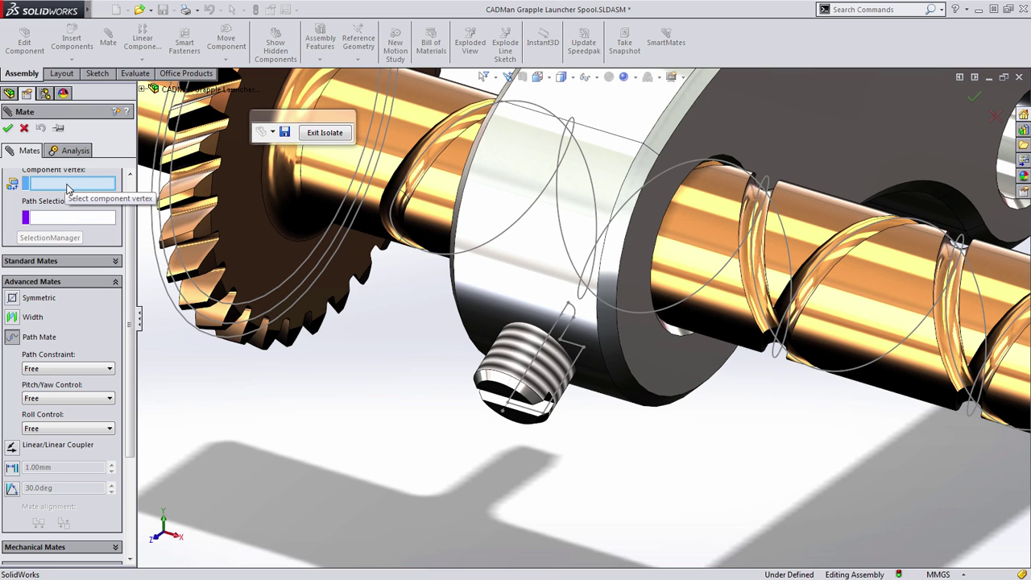
{"action": "left_click", "coordinate": [568, 306]}
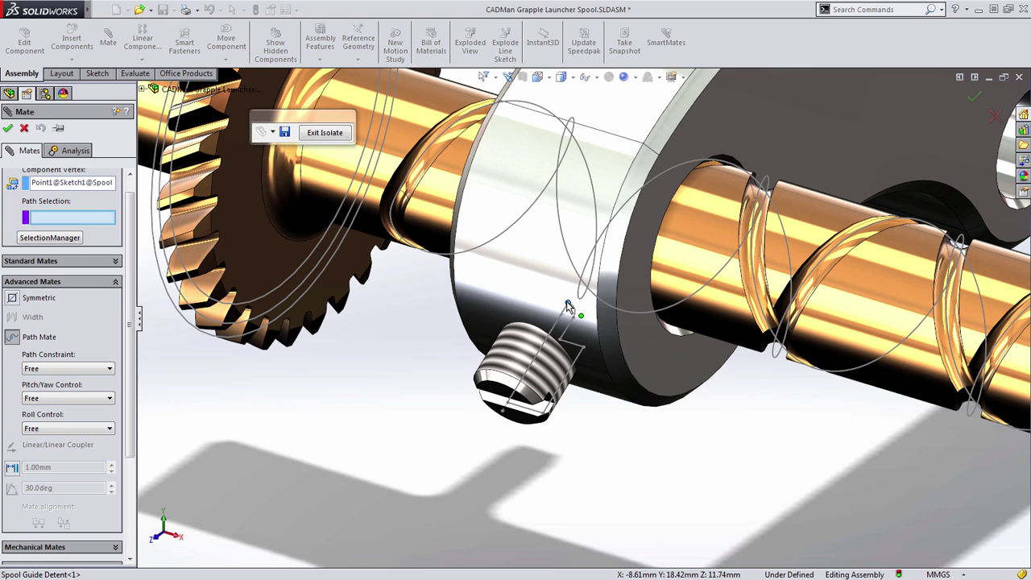
{"action": "scroll", "coordinate": [568, 306], "scroll_direction": "down", "scroll_amount": 2}
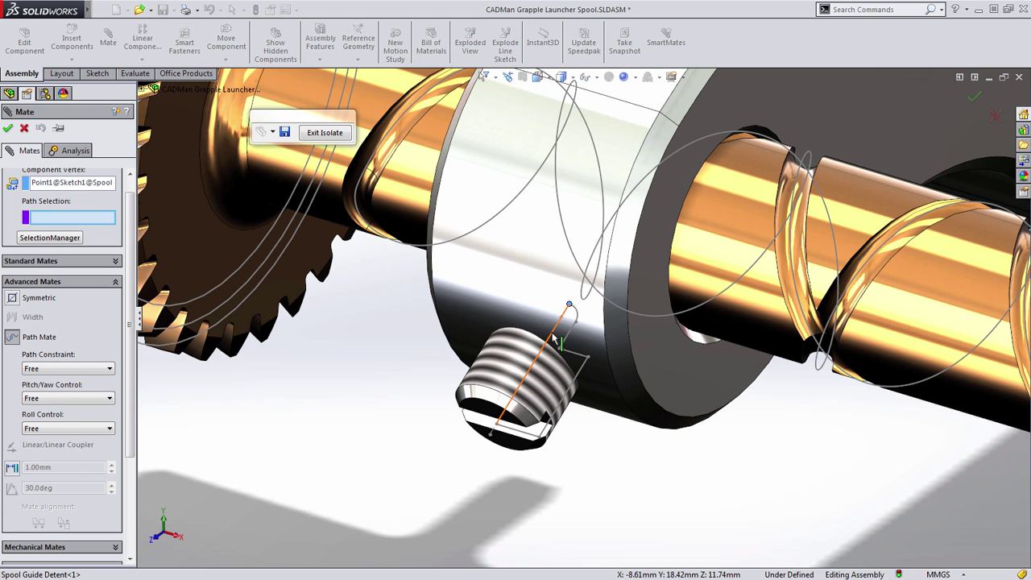
{"action": "left_click", "coordinate": [81, 184]}
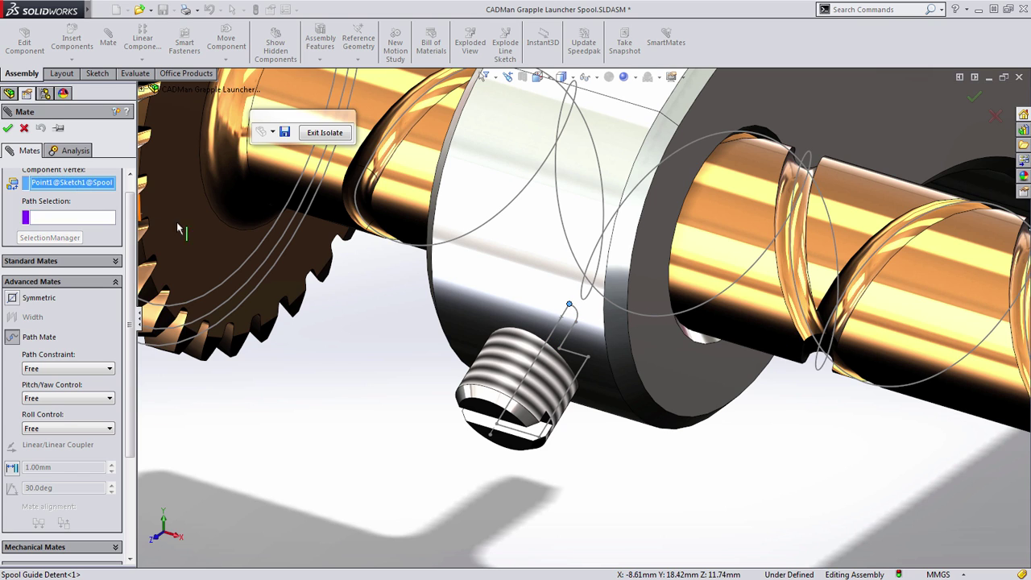
{"action": "left_click", "coordinate": [562, 318]}
{"action": "middle_click", "coordinate": [650, 405]}
{"action": "mouse_move", "coordinate": [650, 405]}
{"action": "middle_mouse_down"}
{"action": "mouse_move", "coordinate": [682, 361]}
{"action": "mouse_move", "coordinate": [675, 343]}
{"action": "mouse_move", "coordinate": [633, 342]}
{"action": "mouse_move", "coordinate": [624, 376]}
{"action": "mouse_move", "coordinate": [648, 401]}
{"action": "mouse_move", "coordinate": [637, 402]}
{"action": "middle_mouse_up"}
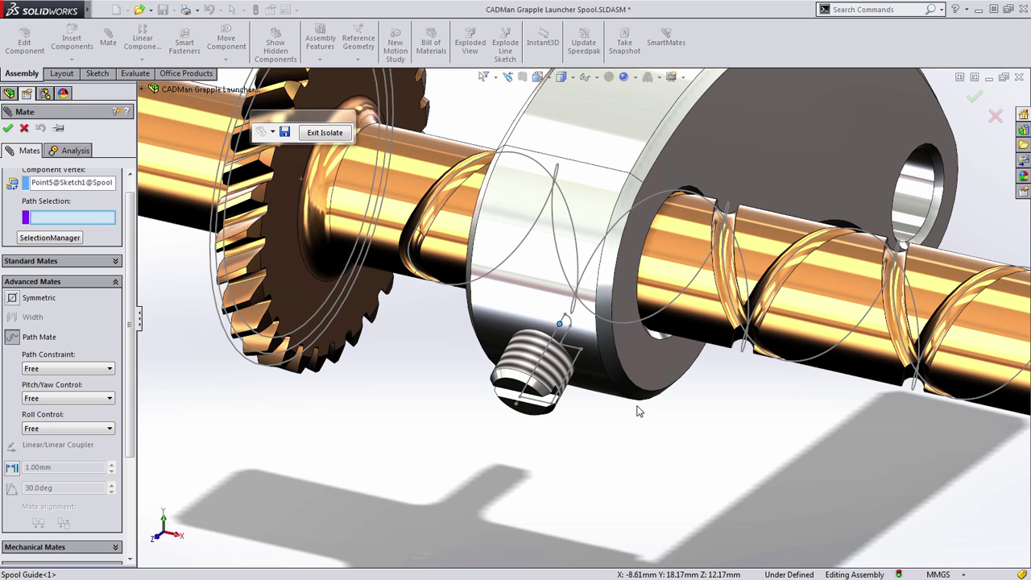
Use the drive shaft's Follower Path spline as the path, leave all path controls Free, and accept the Path Mate.
{"action": "left_click", "coordinate": [748, 354]}
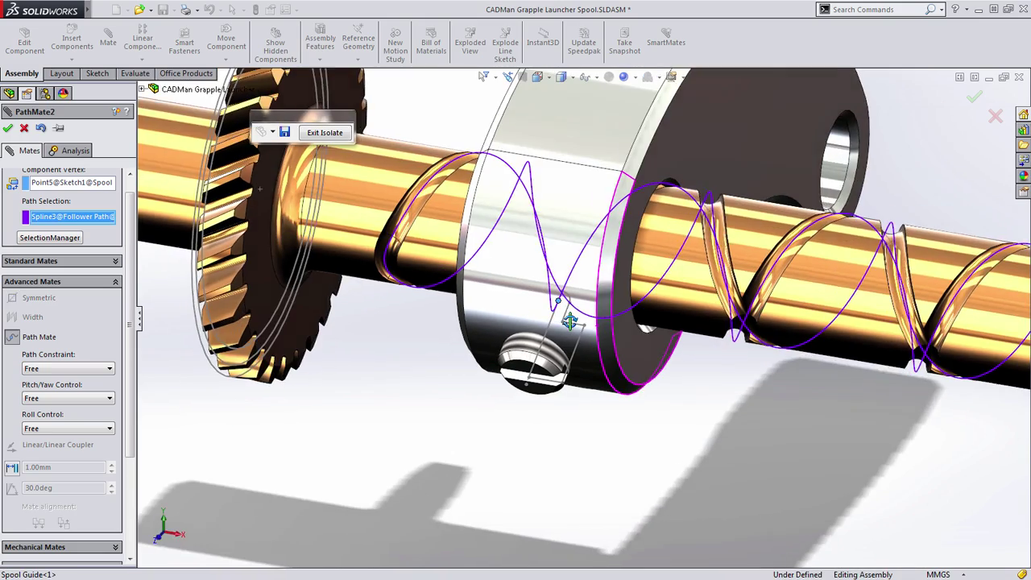
{"action": "middle_click_drag", "start_coordinate": [571, 321], "coordinate": [558, 318]}
{"action": "scroll", "coordinate": [559, 323], "scroll_direction": "up", "scroll_amount": 3}
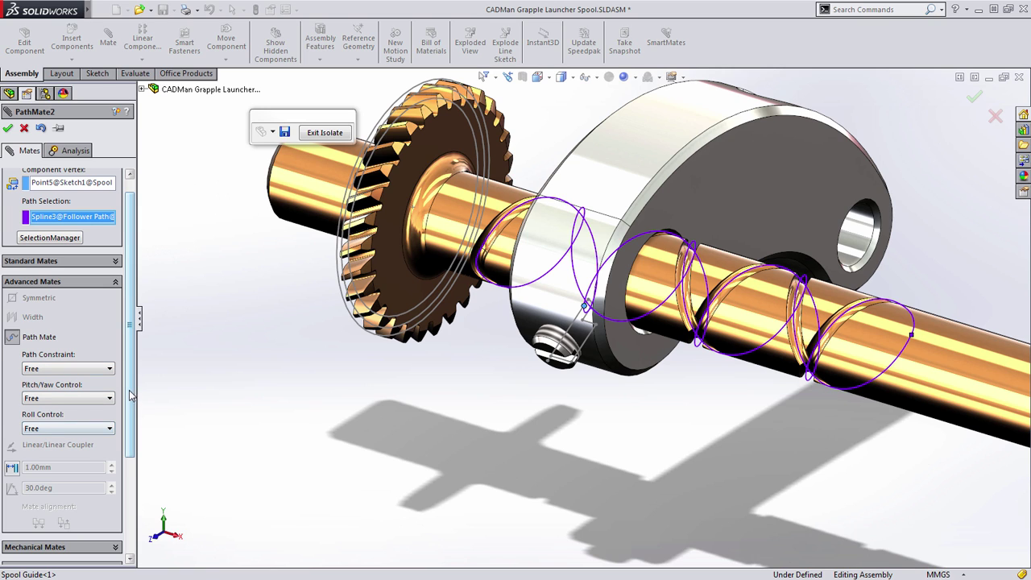
{"action": "scroll", "coordinate": [131, 395], "scroll_direction": "up", "scroll_amount": 2}
{"action": "left_click", "coordinate": [8, 129]}
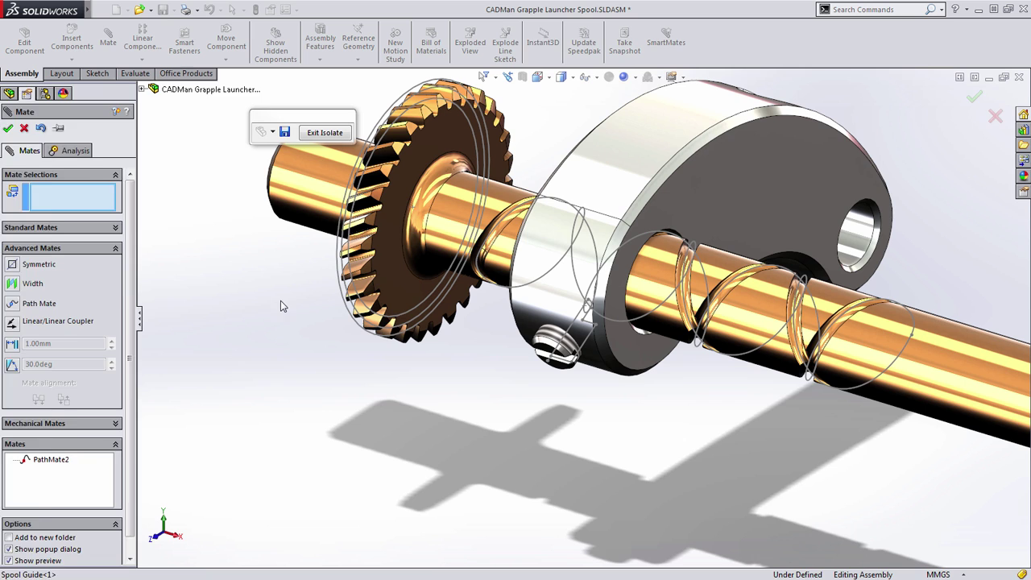
{"action": "key", "text": "Escape"}
Rotate the Spool Guide Drive Shaft by its gear to check that the Spool Guide travels along the grooves.
{"action": "scroll", "coordinate": [291, 314], "scroll_direction": "up", "scroll_amount": 3}
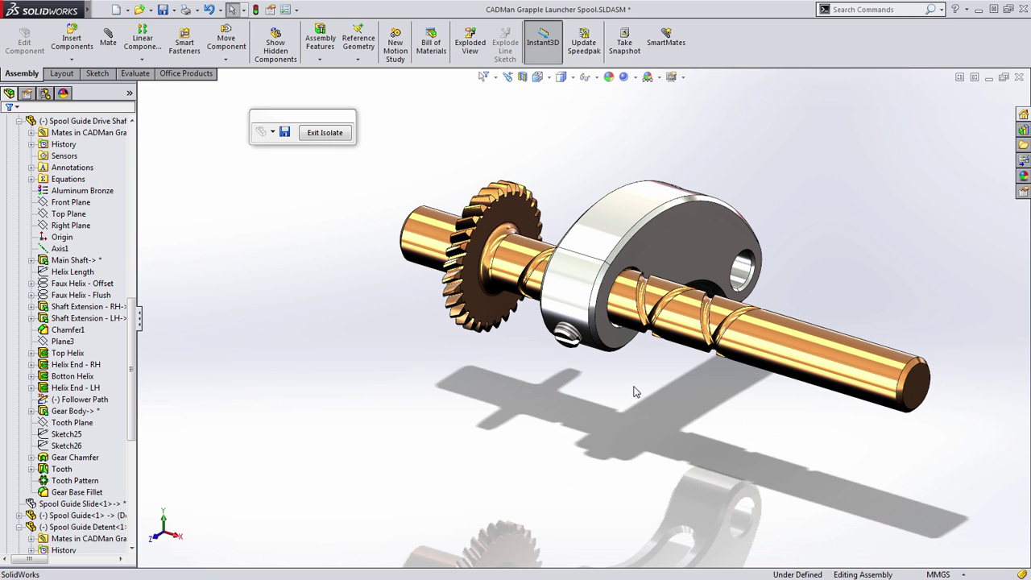
{"action": "middle_click_drag", "start_coordinate": [635, 392], "coordinate": [623, 388]}
{"action": "left_click_drag", "start_coordinate": [489, 253], "coordinate": [352, 238]}
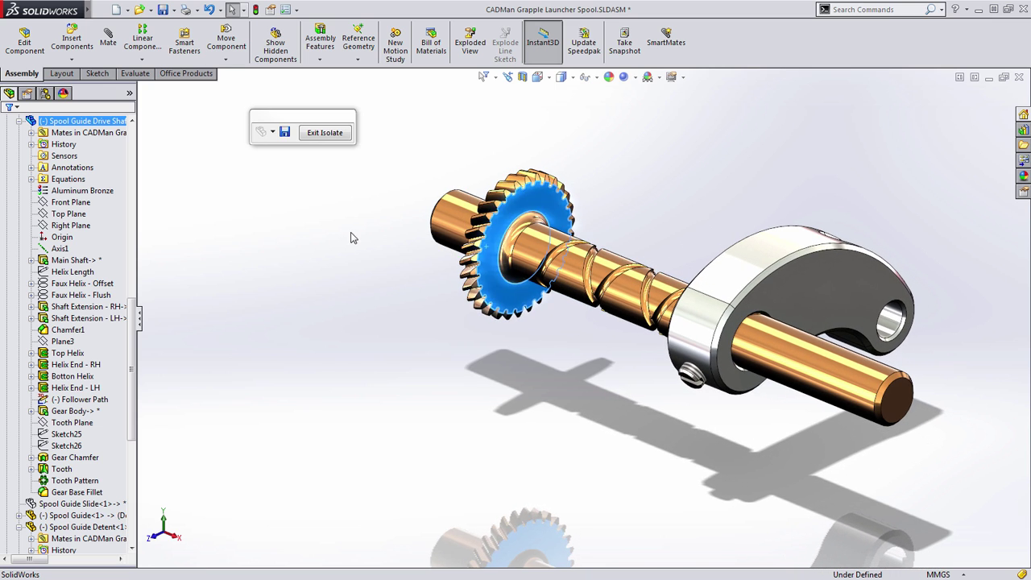
Exit the isolated display to bring back the whole spool assembly.
{"action": "left_click", "coordinate": [326, 134]}
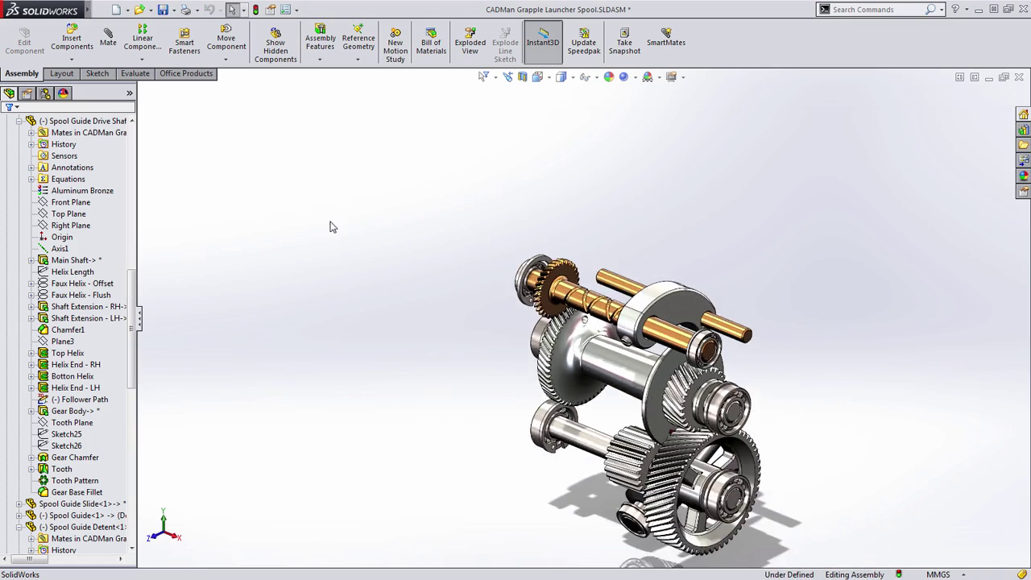
{"action": "middle_click_drag", "start_coordinate": [580, 423], "coordinate": [343, 419]}
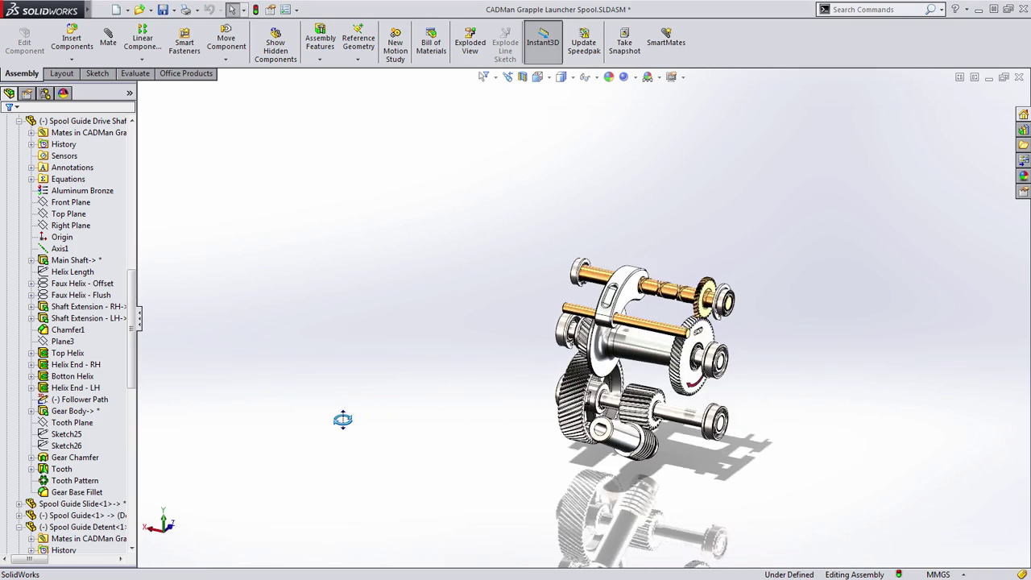
{"action": "scroll", "coordinate": [625, 430], "scroll_direction": "down", "scroll_amount": 5}
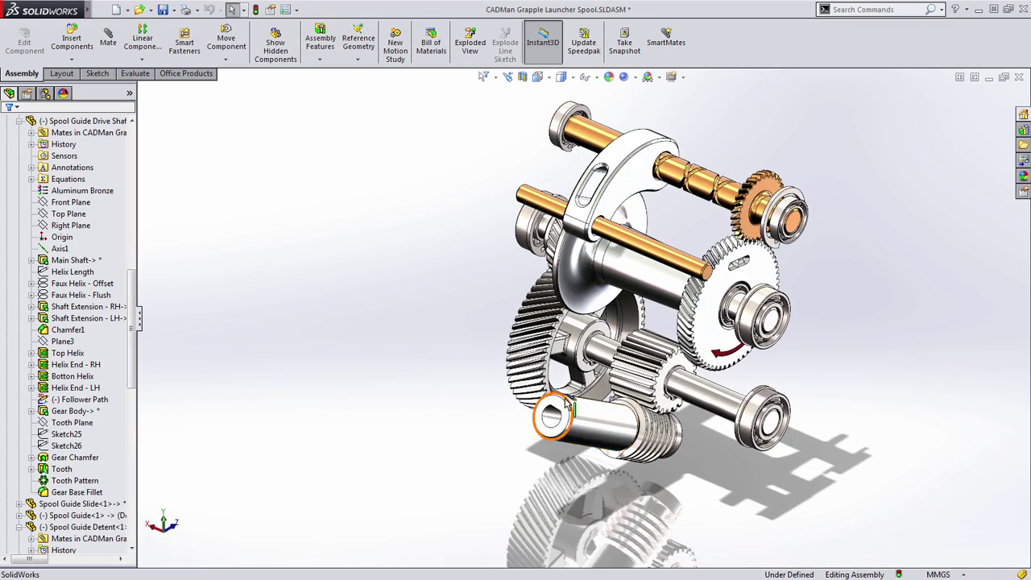